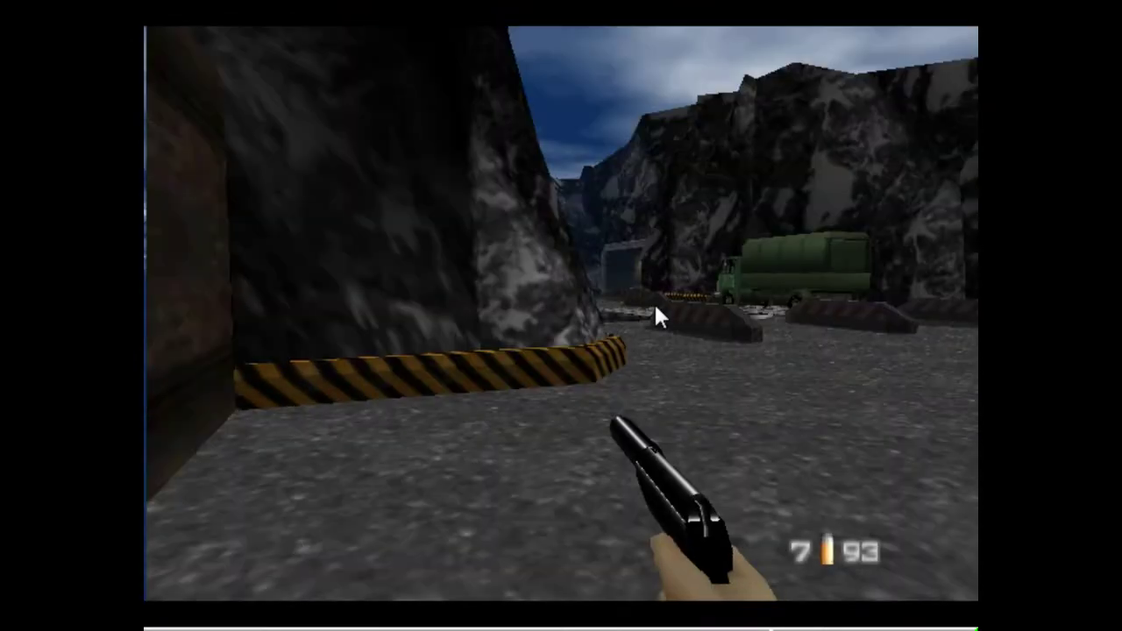
{"action": "key", "text": "z"}
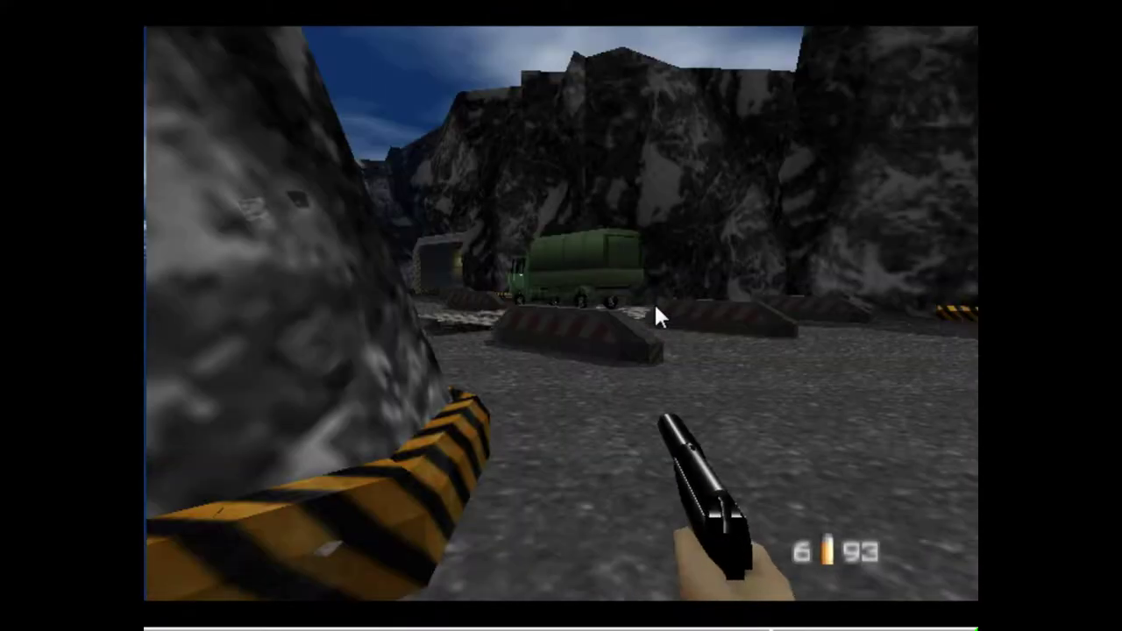
{"action": "key", "text": "Left"}
{"action": "key", "text": "Up"}
{"action": "key", "text": "Up"}
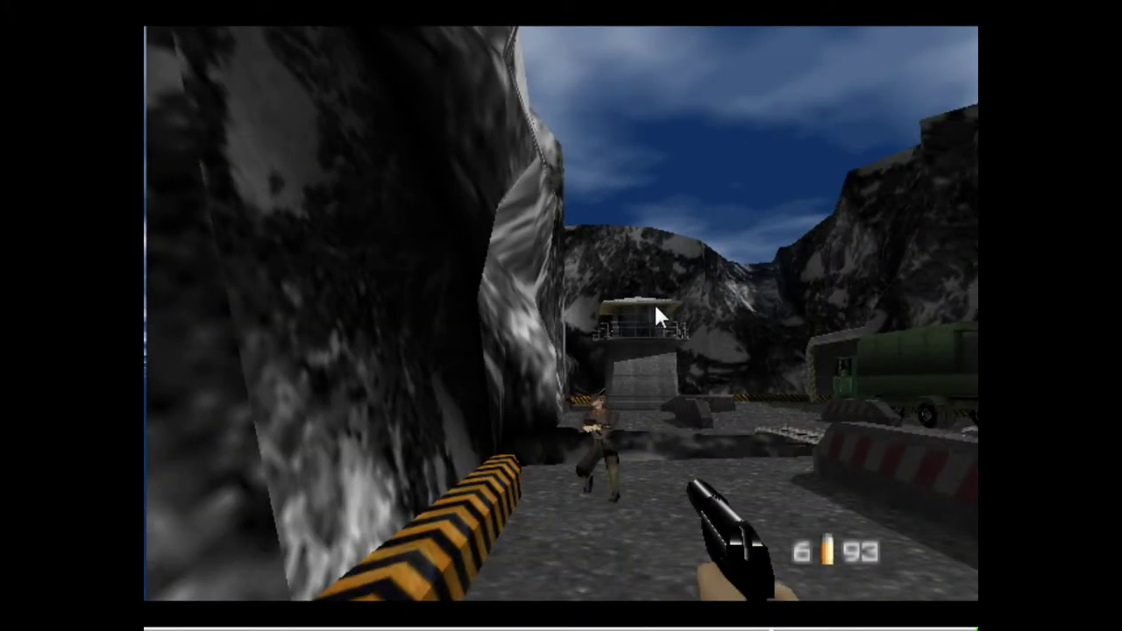
{"action": "key", "text": "z"}
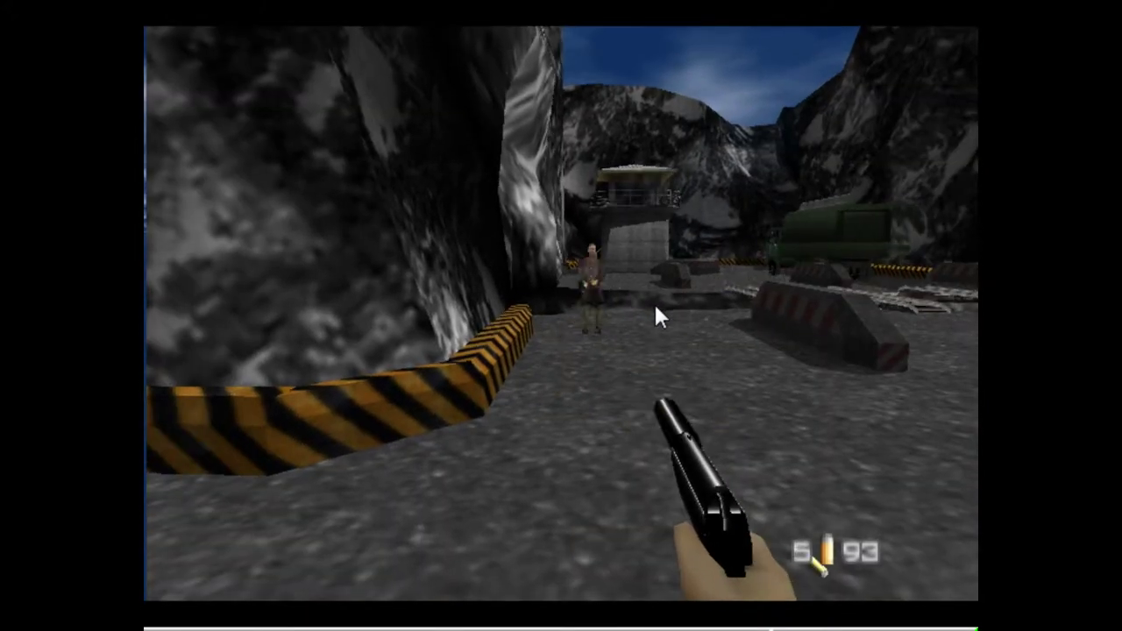
{"action": "key", "text": "Right"}
{"action": "key", "text": "Left"}
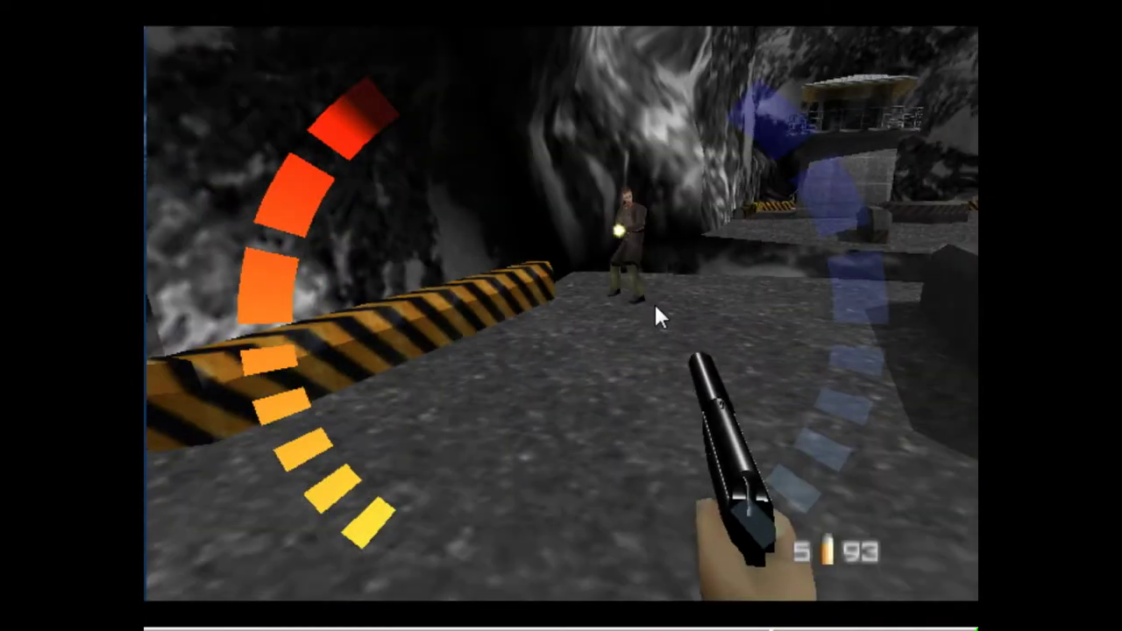
{"action": "key", "text": "z"}
{"action": "key", "text": "Left"}
{"action": "key", "text": "Left"}
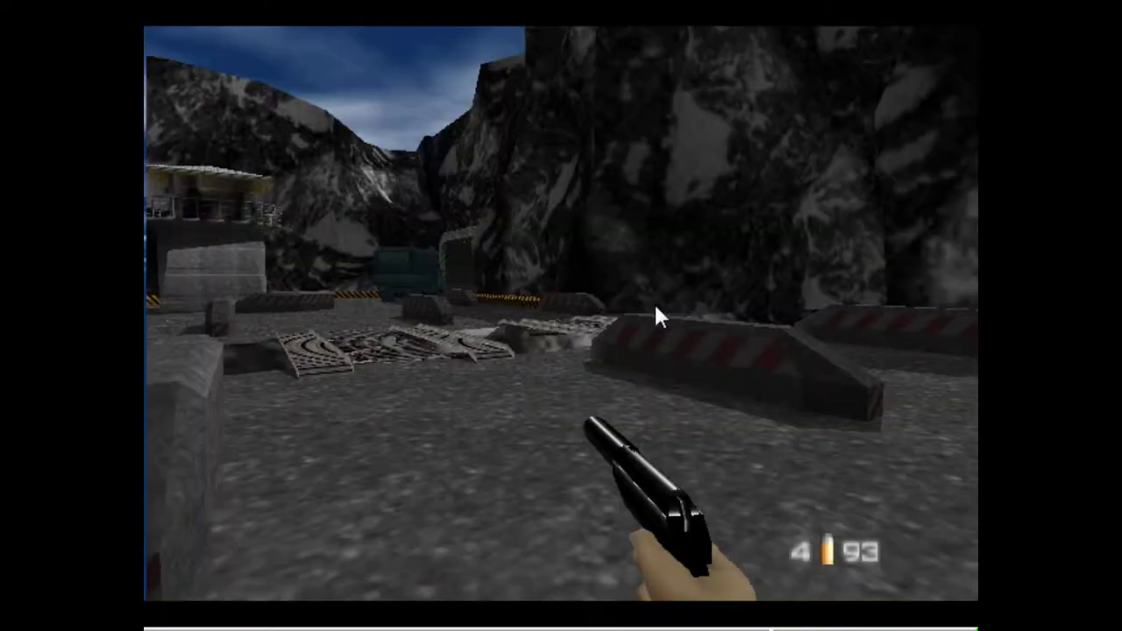
{"action": "key", "text": "Up"}
{"action": "key", "text": "Right"}
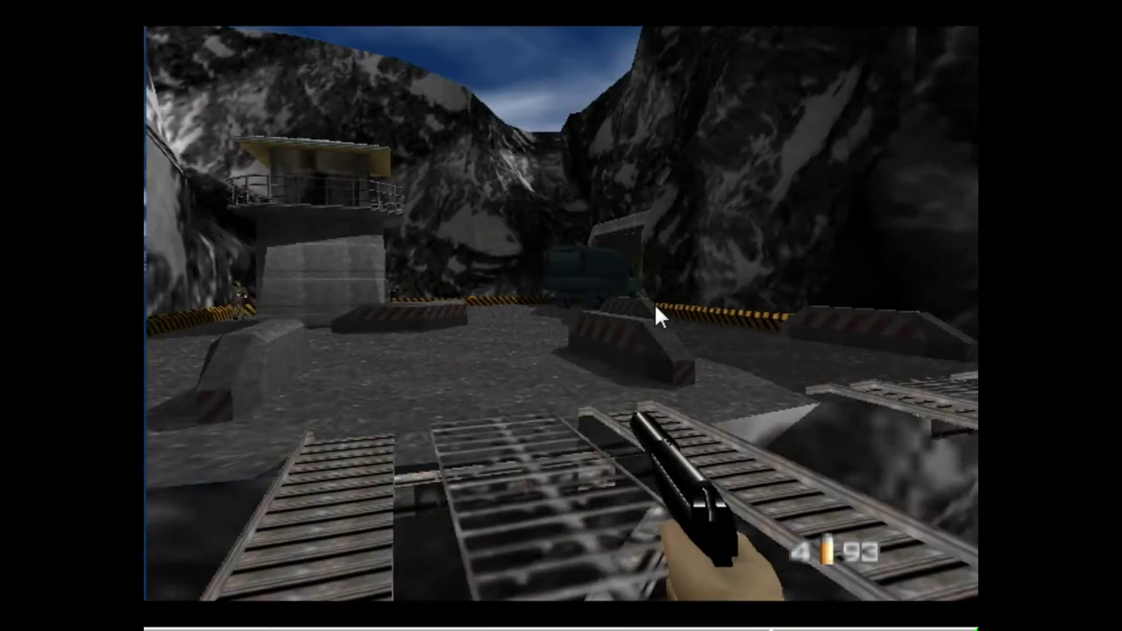
{"action": "key", "text": "Left"}
{"action": "key", "text": "Right"}
{"action": "key", "text": "Left"}
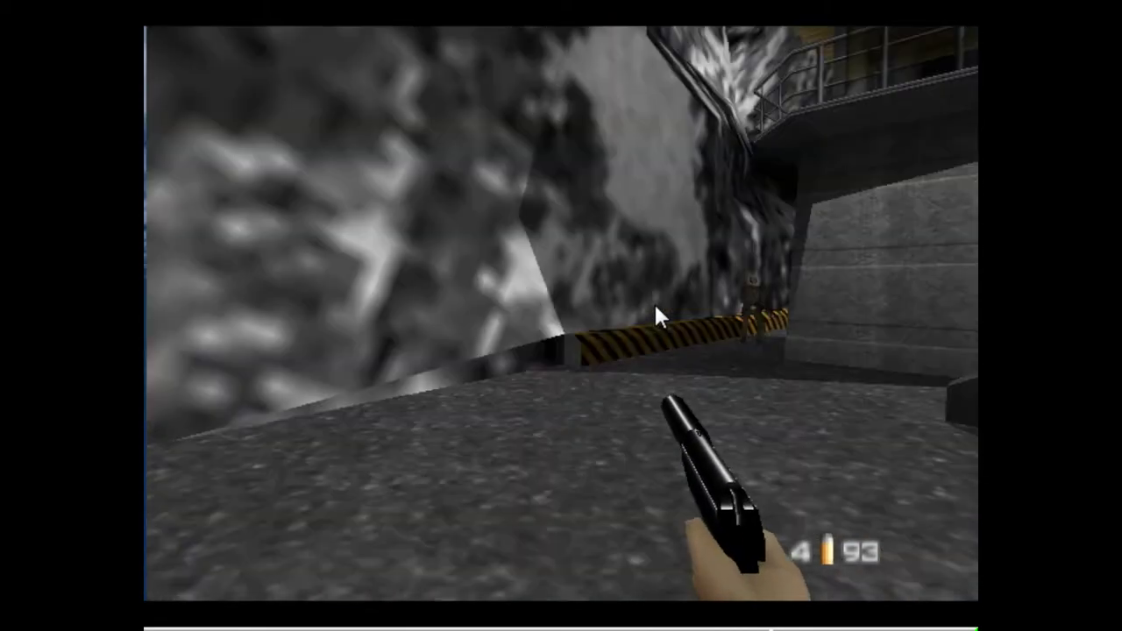
{"action": "key", "text": "Right"}
{"action": "key", "text": "Left"}
{"action": "key", "text": "Up"}
{"action": "key", "text": "Right"}
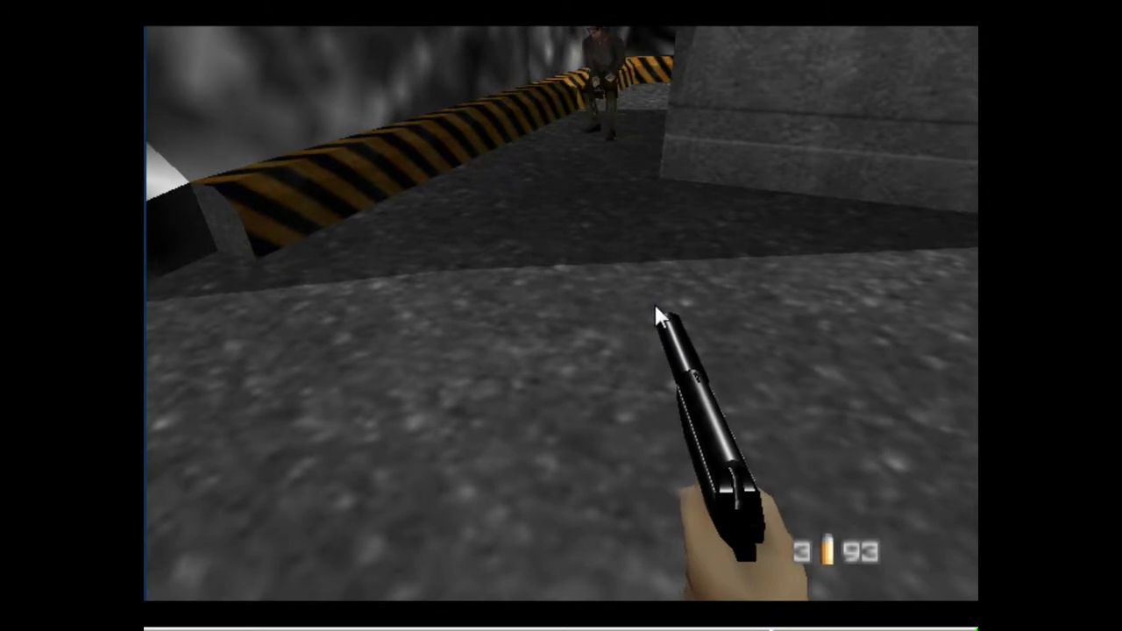
{"action": "key", "text": "Up"}
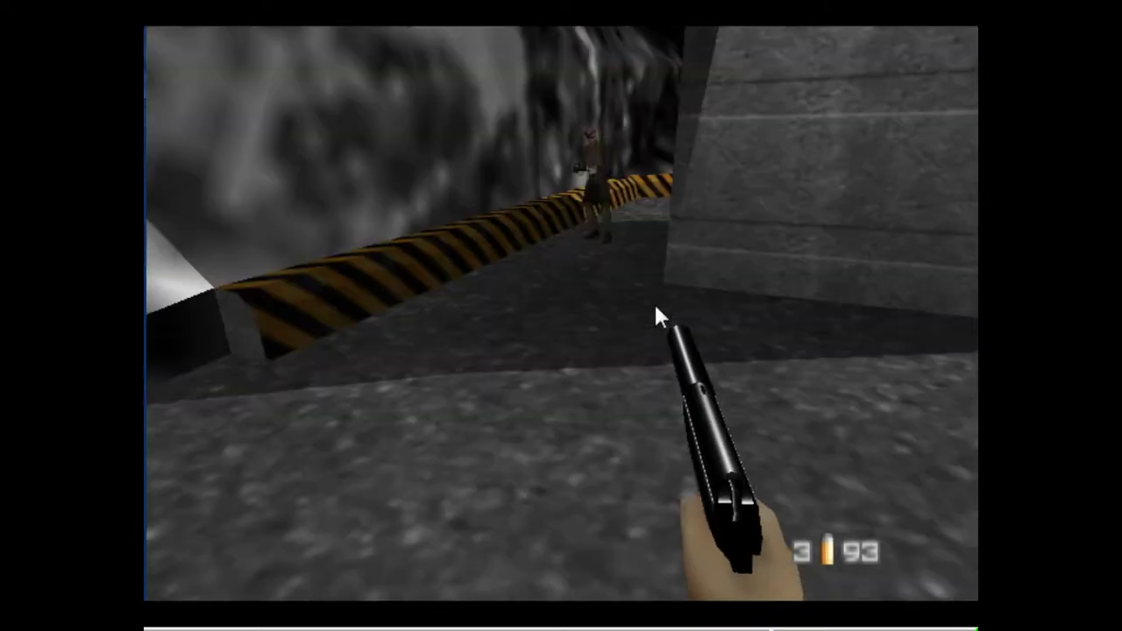
{"action": "key", "text": "Left"}
{"action": "key", "text": "Right"}
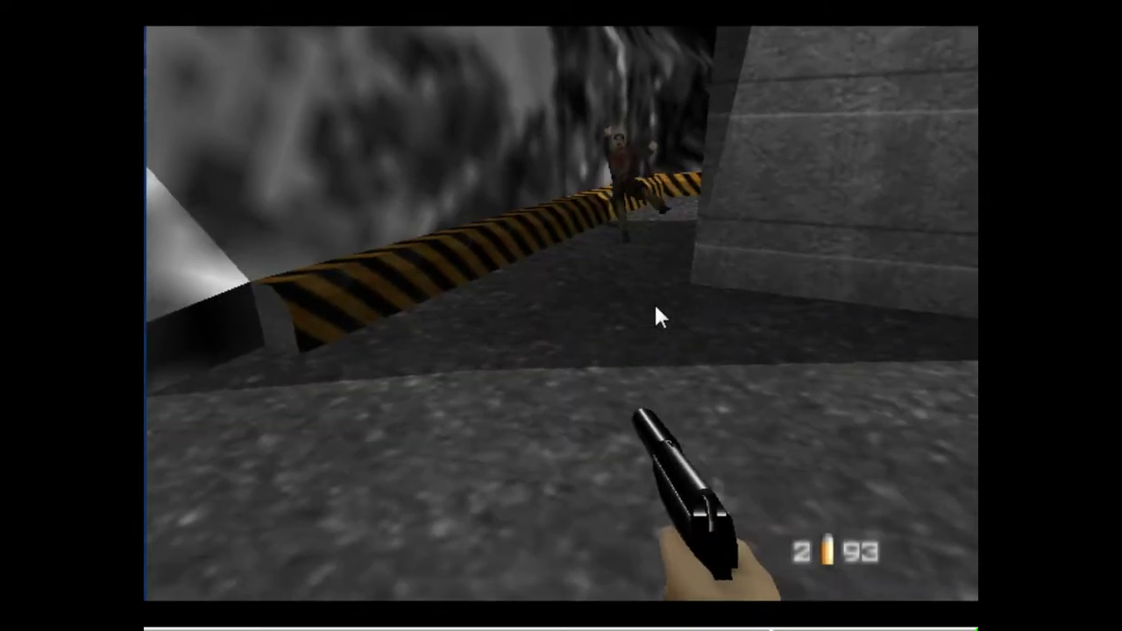
{"action": "key", "text": "Left"}
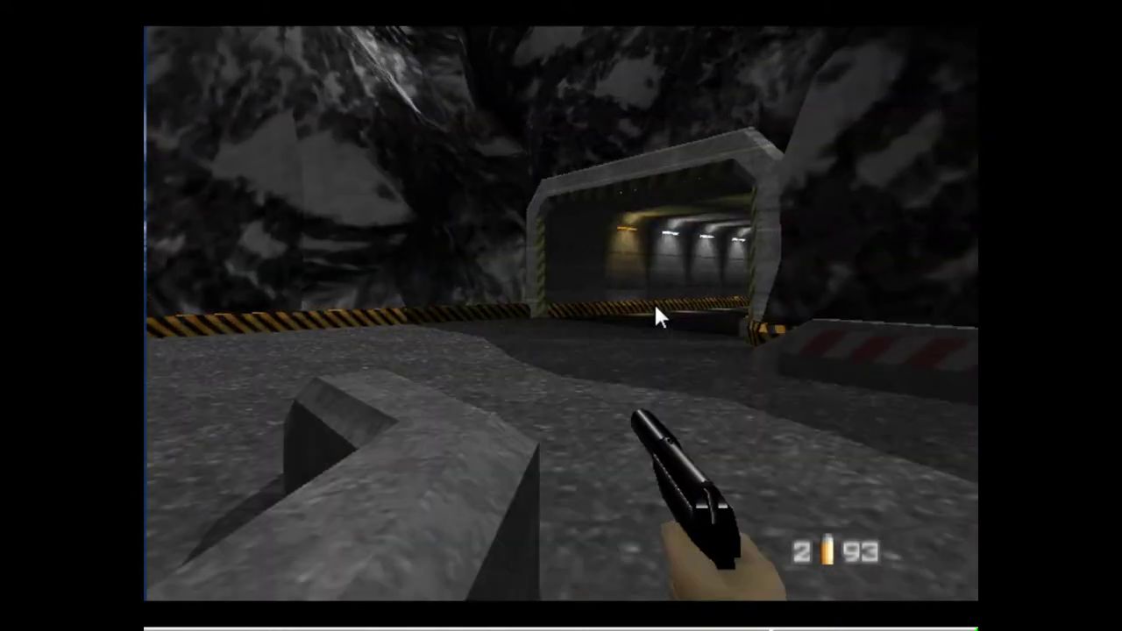
{"action": "key", "text": "Up"}
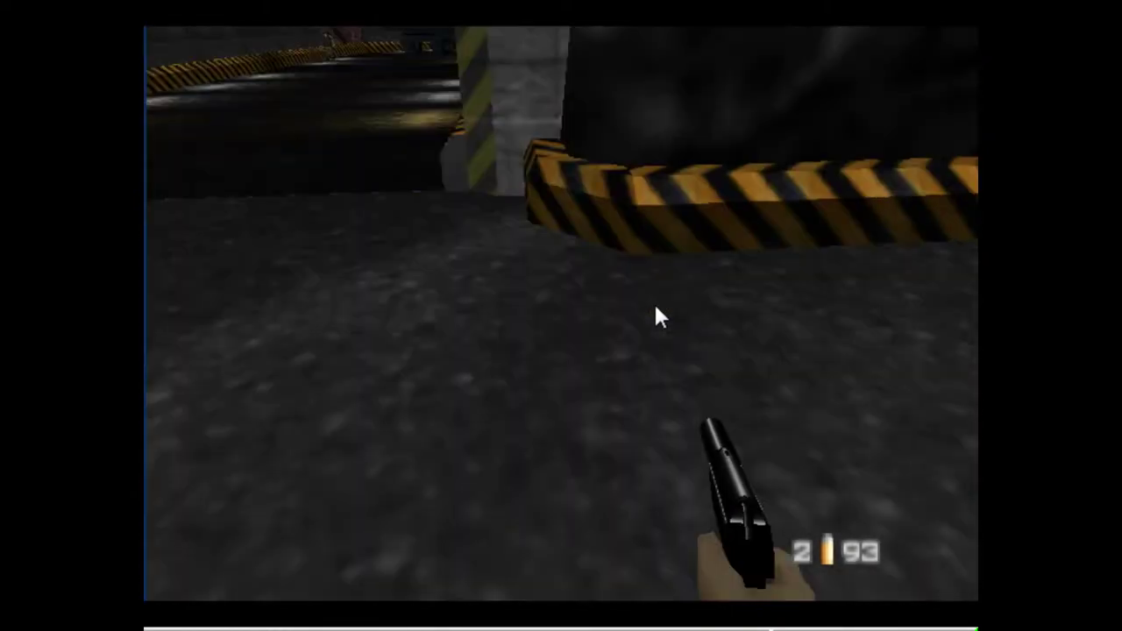
{"action": "key", "text": "Left"}
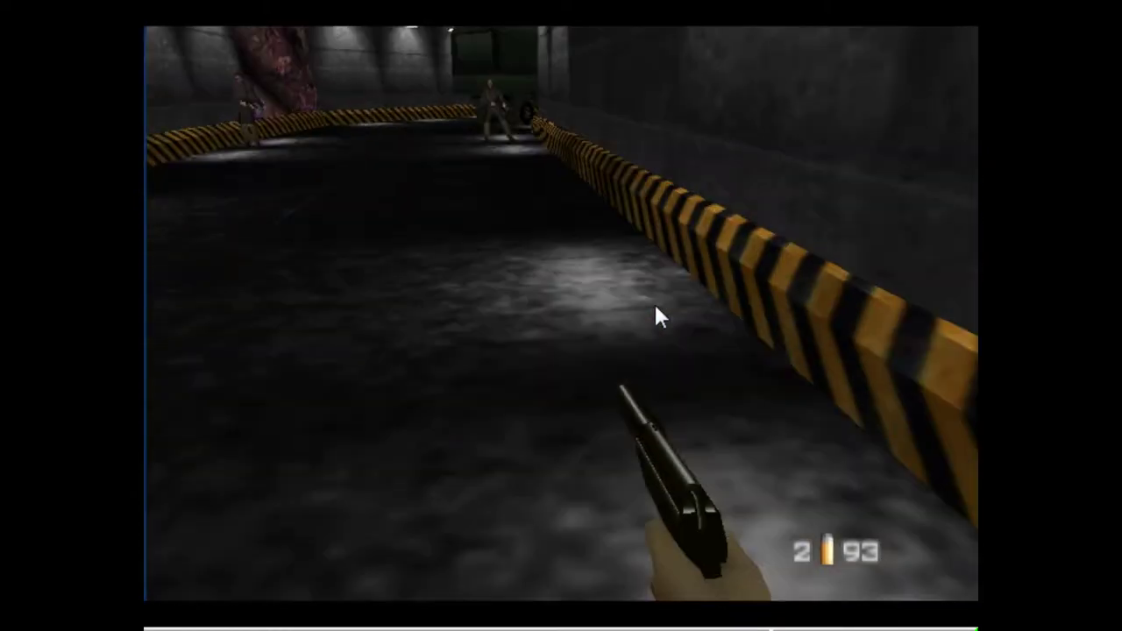
{"action": "key", "text": "Left"}
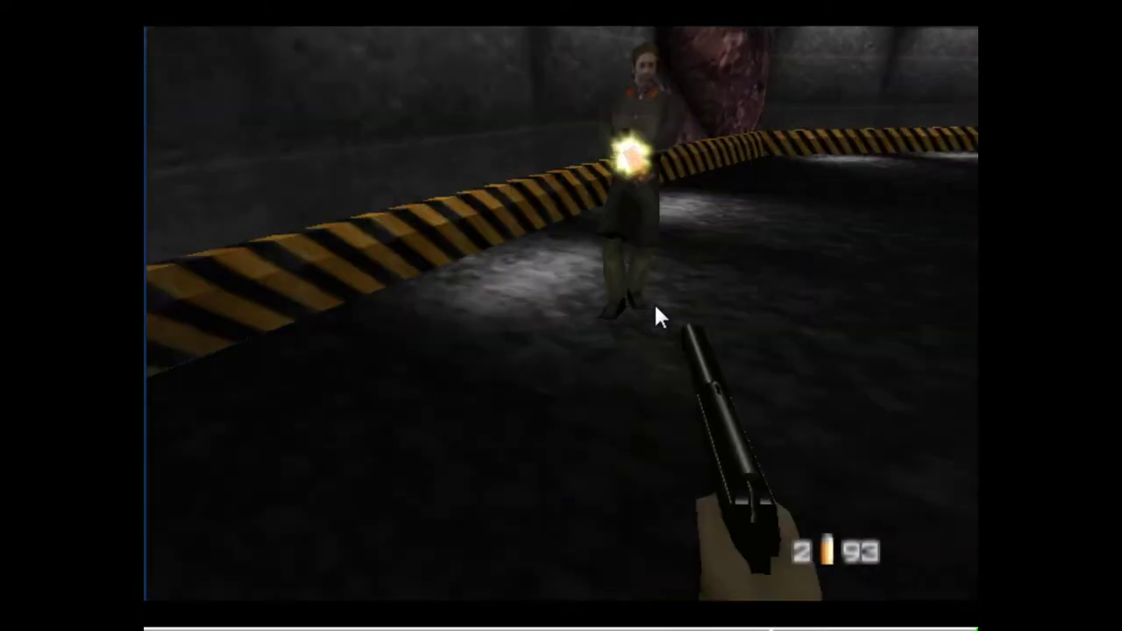
{"action": "key", "text": "z"}
{"action": "key", "text": "Right"}
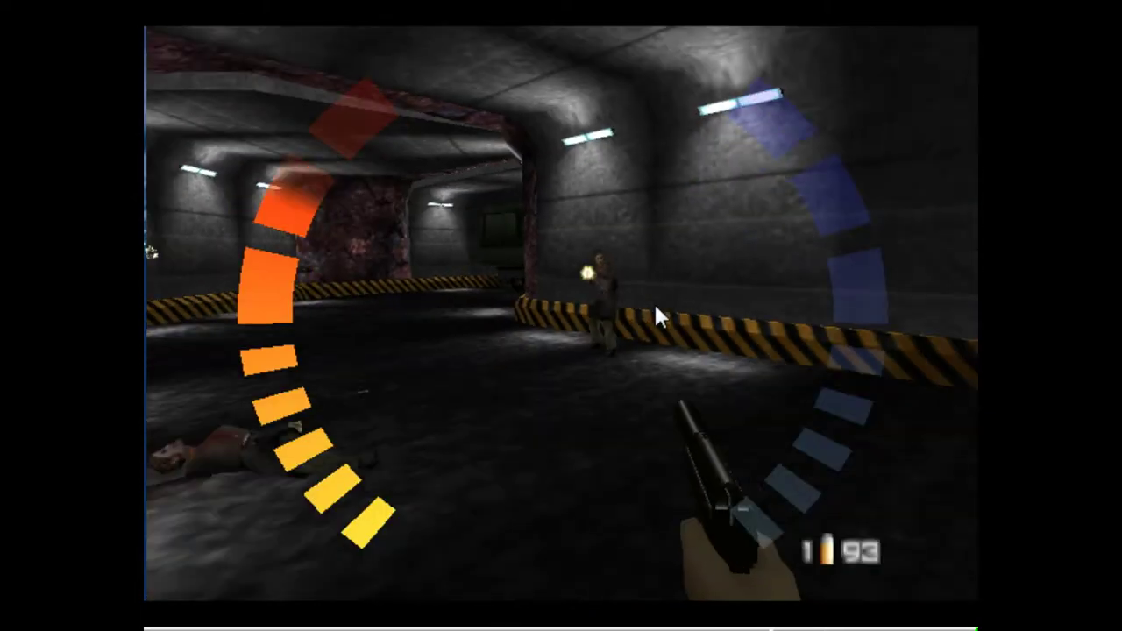
{"action": "key", "text": "Left"}
{"action": "key", "text": "Right"}
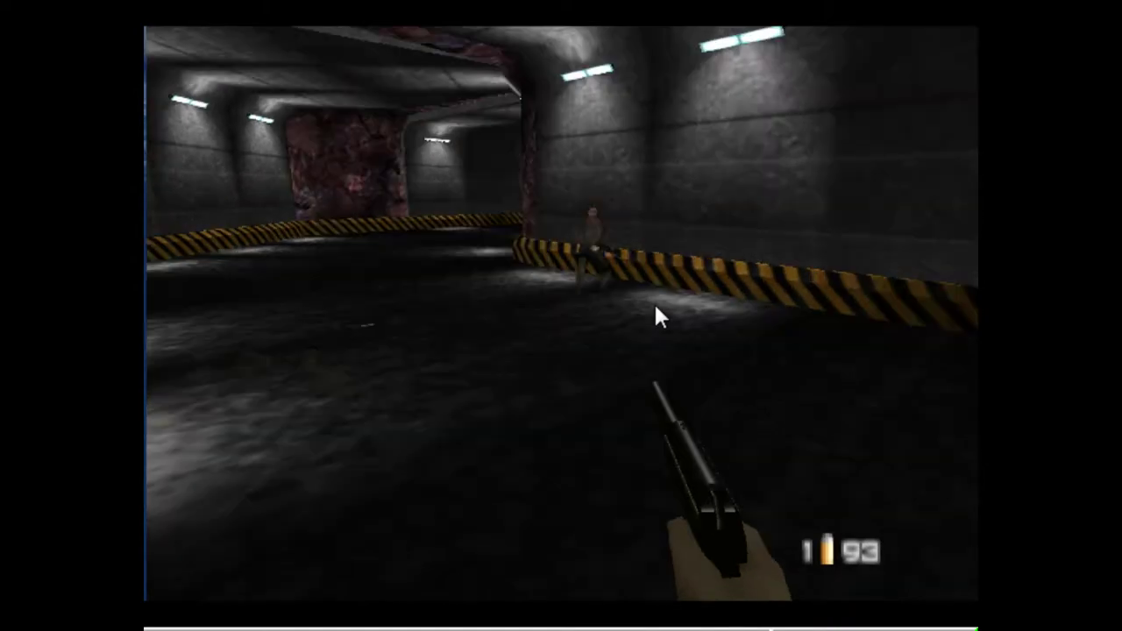
{"action": "key", "text": "z"}
{"action": "key", "text": "Left"}
{"action": "key", "text": "Up"}
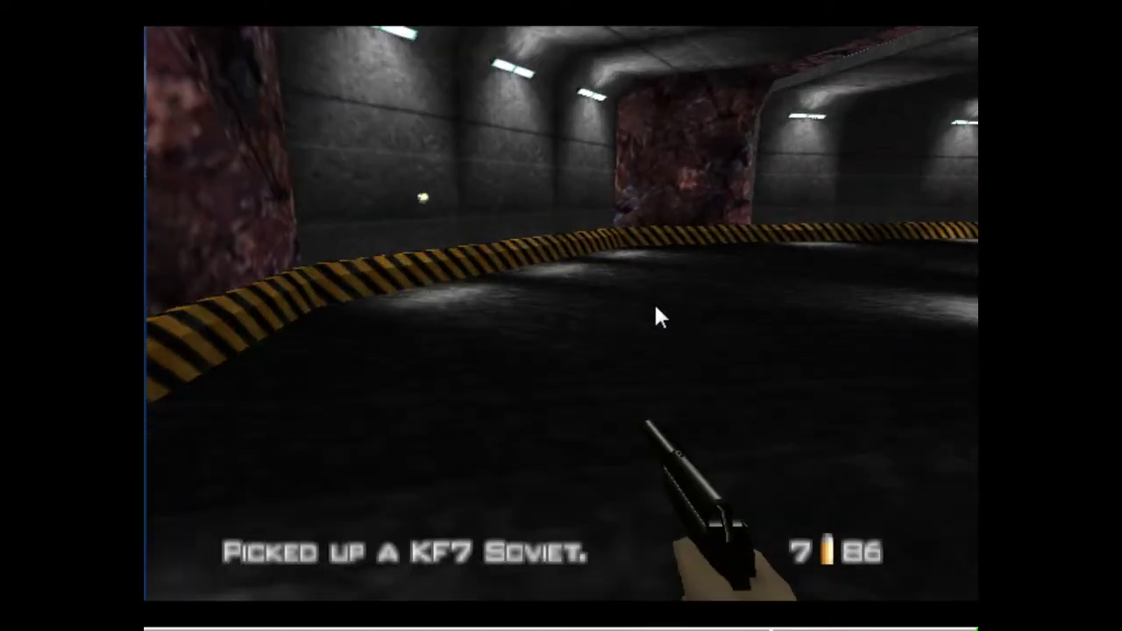
{"action": "key", "text": "Right"}
{"action": "key", "text": "Left"}
{"action": "key", "text": "Up"}
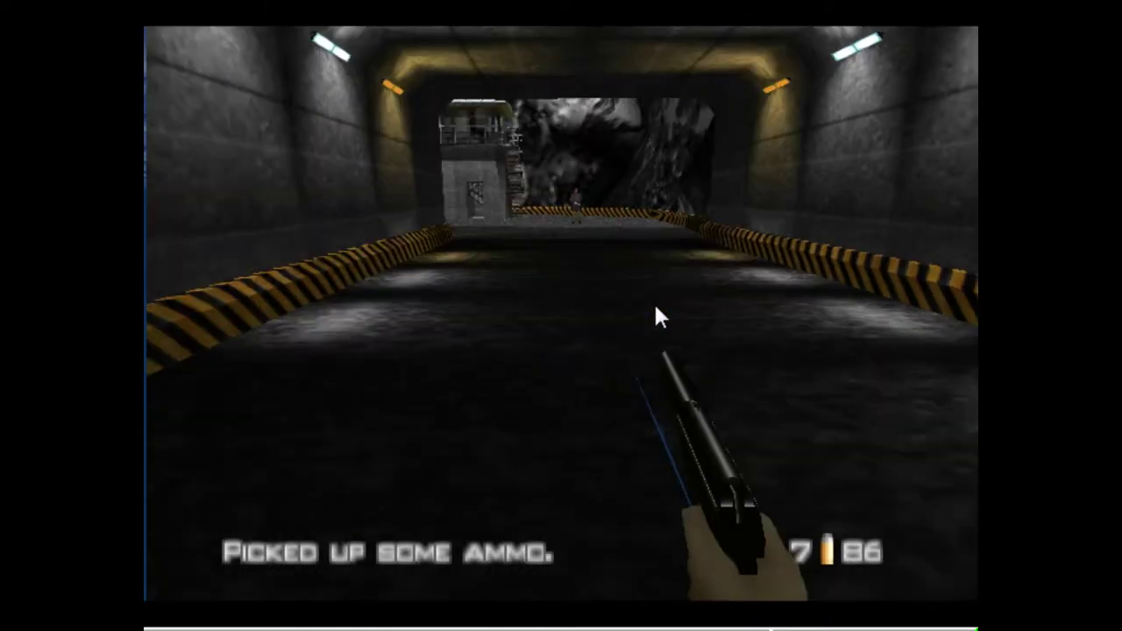
{"action": "key", "text": "Up"}
{"action": "key", "text": "z"}
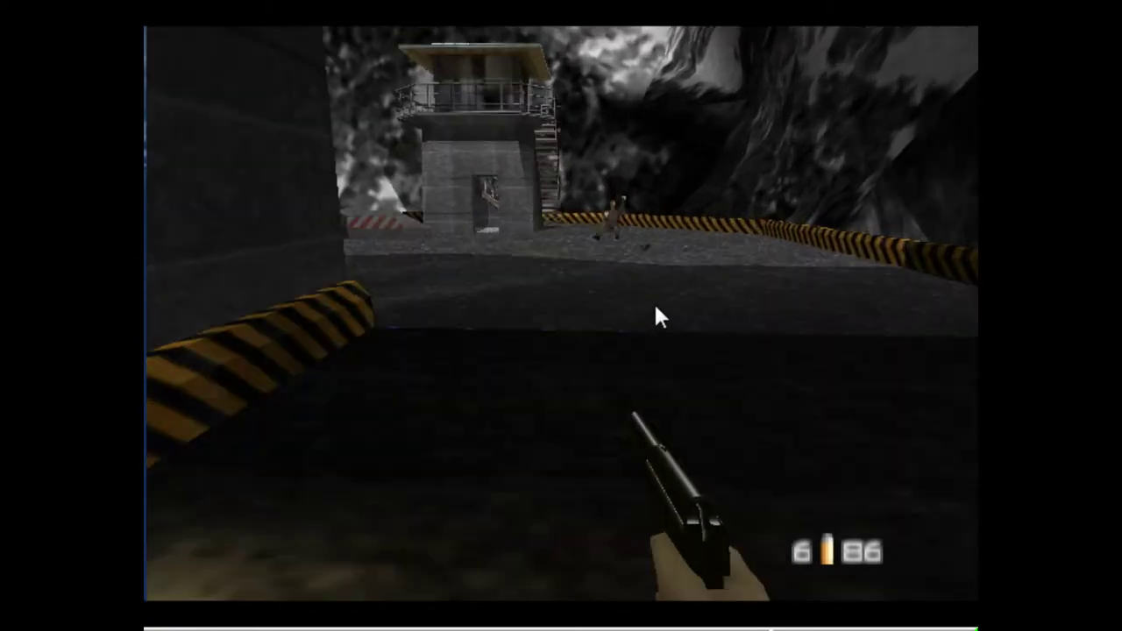
{"action": "key", "text": "Up"}
{"action": "key", "text": "Right"}
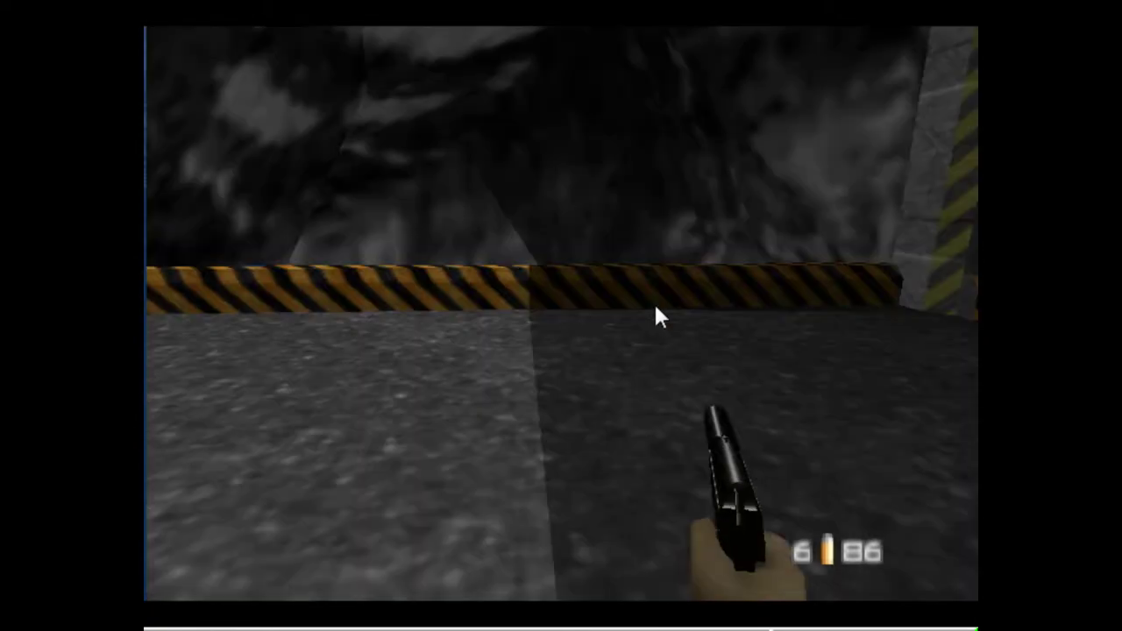
{"action": "key", "text": "Up"}
{"action": "key", "text": "Right"}
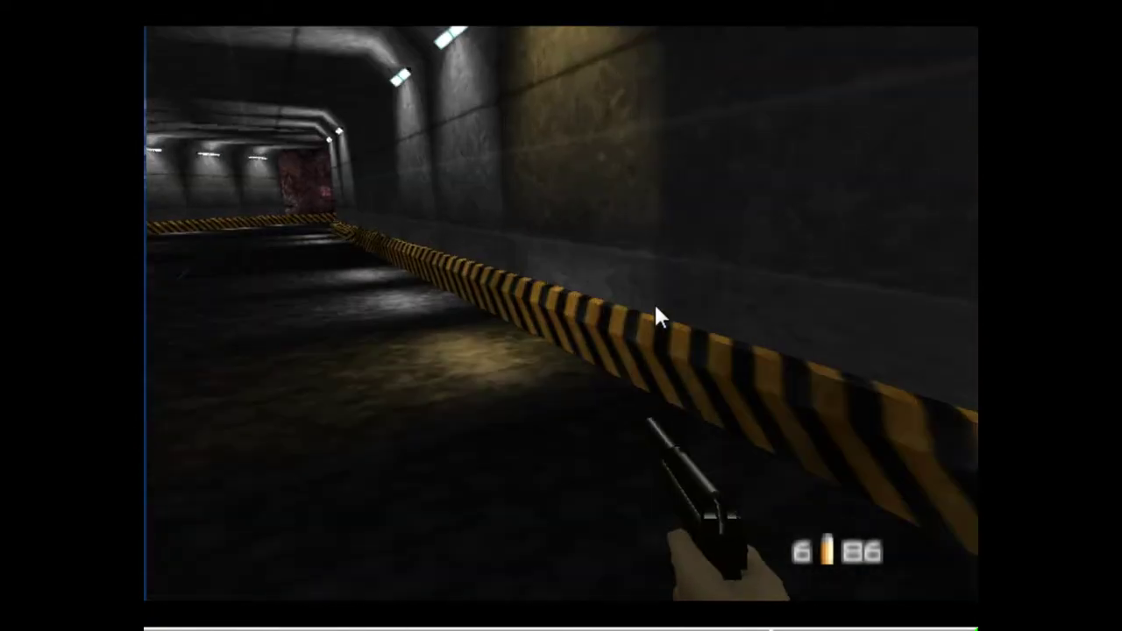
{"action": "key", "text": "Left"}
{"action": "key", "text": "Up"}
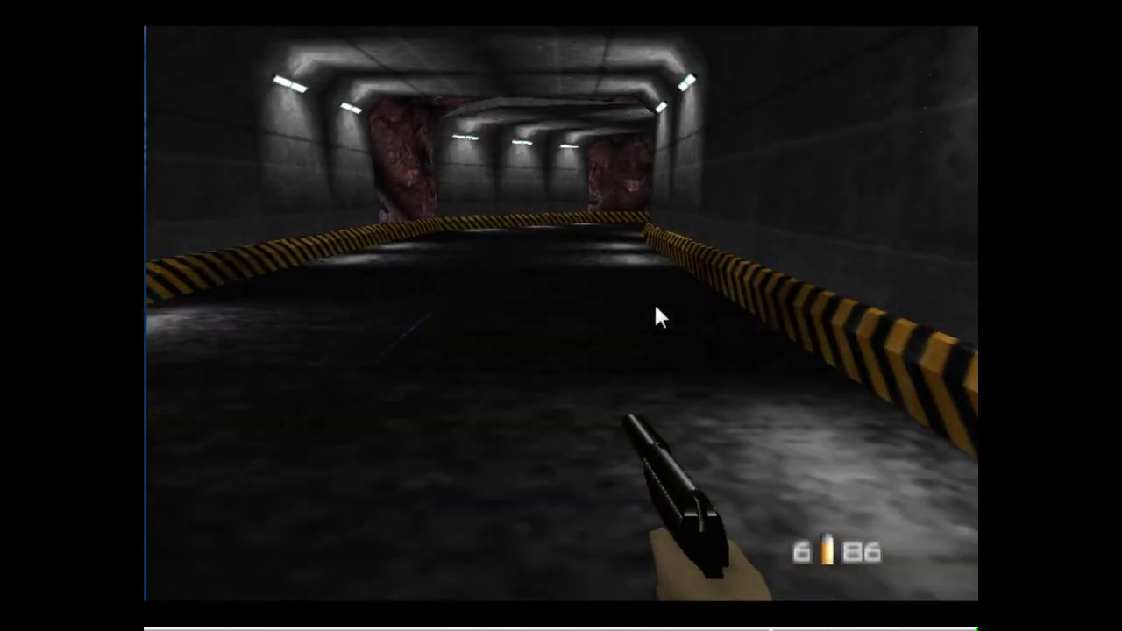
{"action": "key", "text": "Up"}
{"action": "key", "text": "Up"}
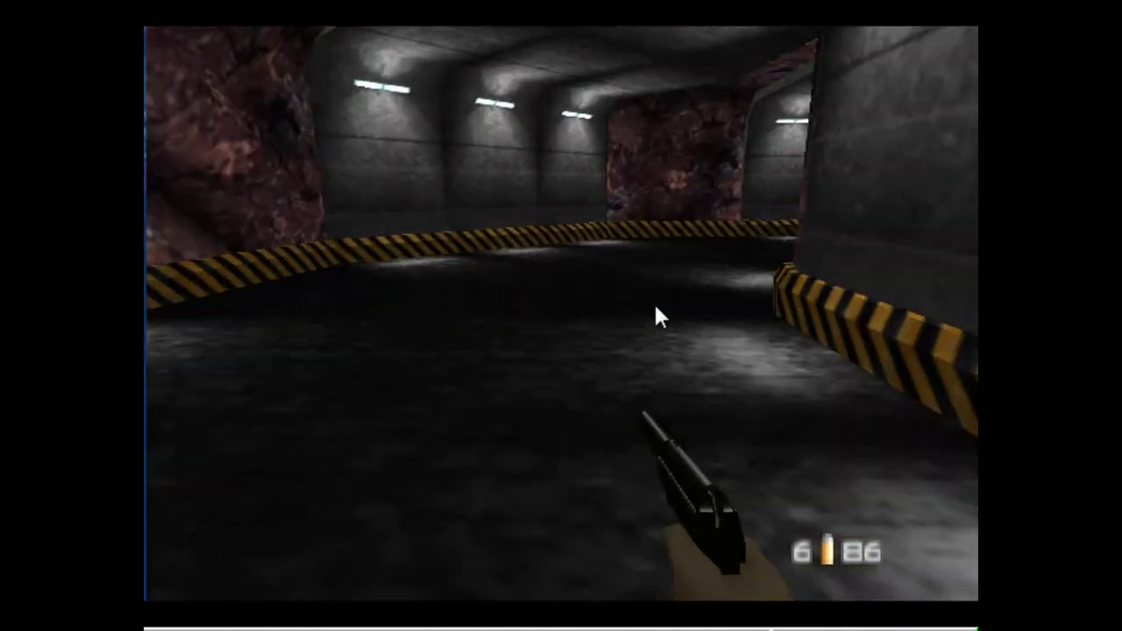
{"action": "key", "text": "Left"}
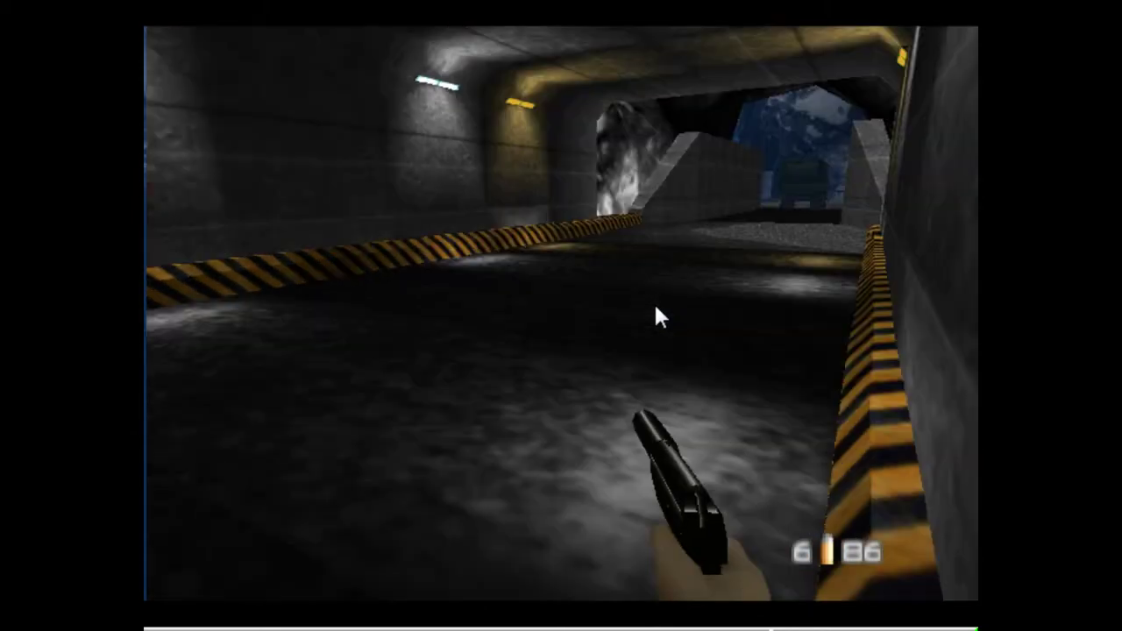
{"action": "key", "text": "Up"}
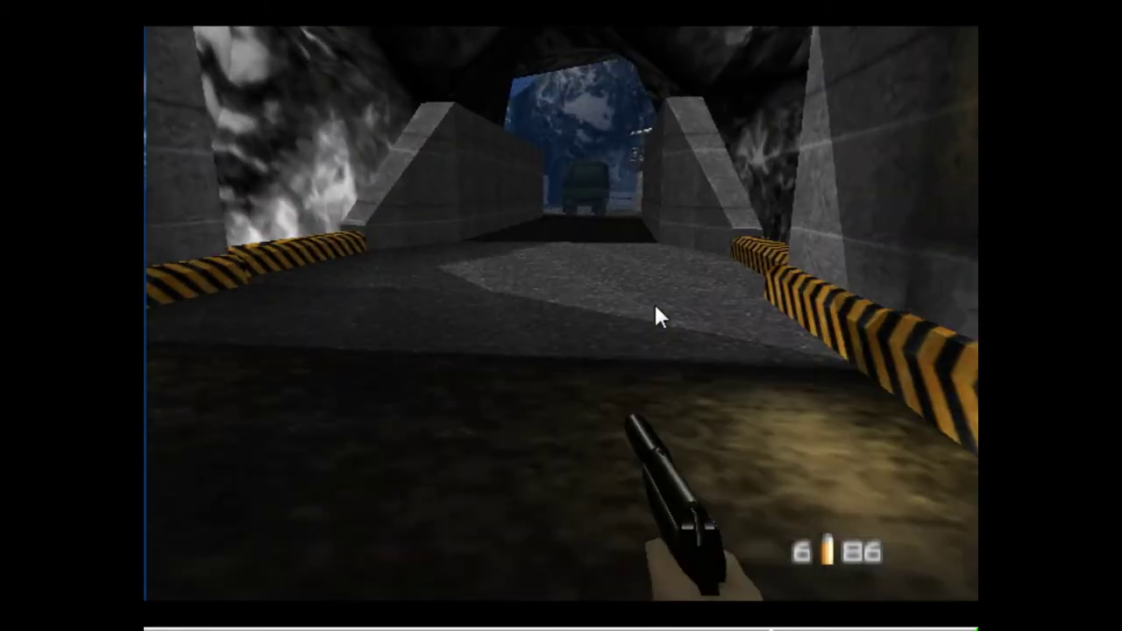
{"action": "key", "text": "Up"}
{"action": "key", "text": "Up"}
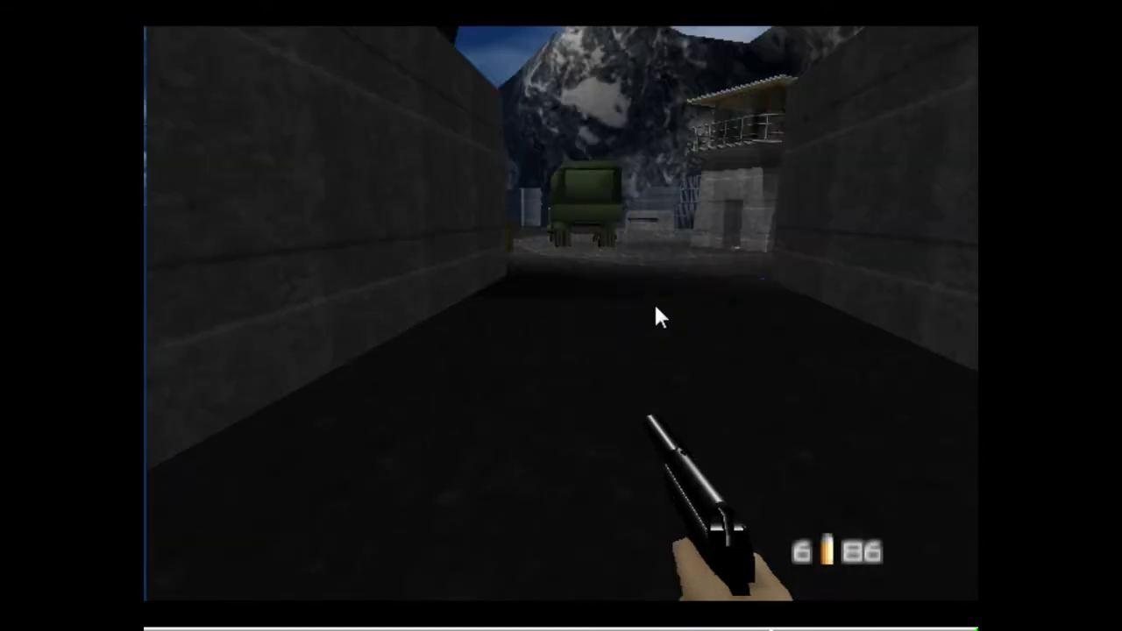
{"action": "key", "text": "Up"}
{"action": "key", "text": "Right"}
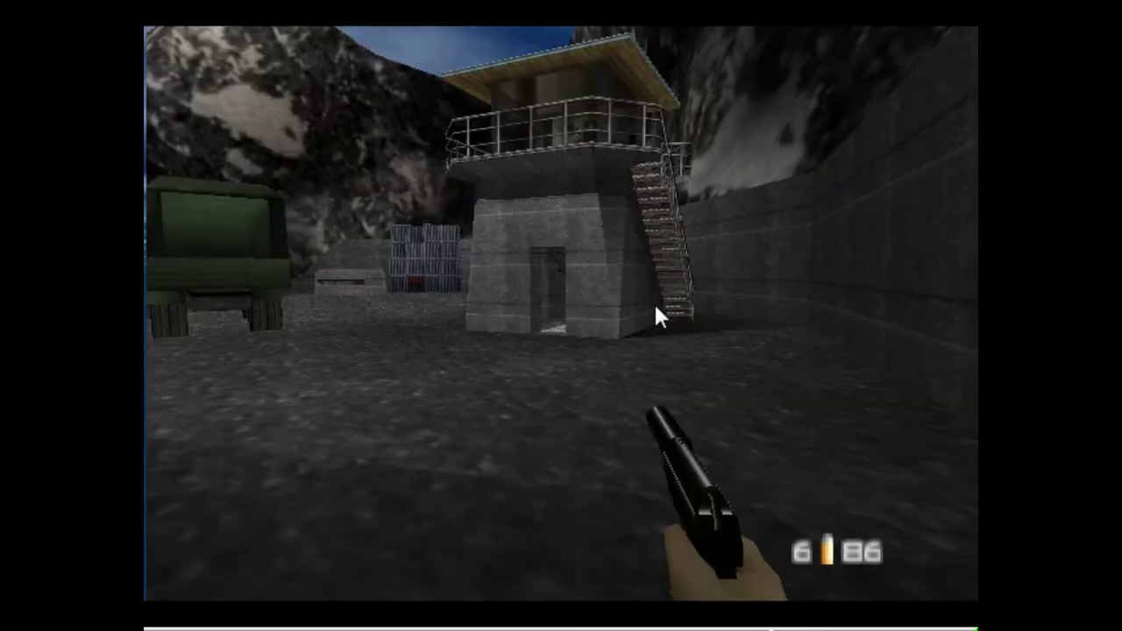
{"action": "key", "text": "Up"}
{"action": "key", "text": "Left"}
{"action": "key", "text": "Up"}
{"action": "key", "text": "Left"}
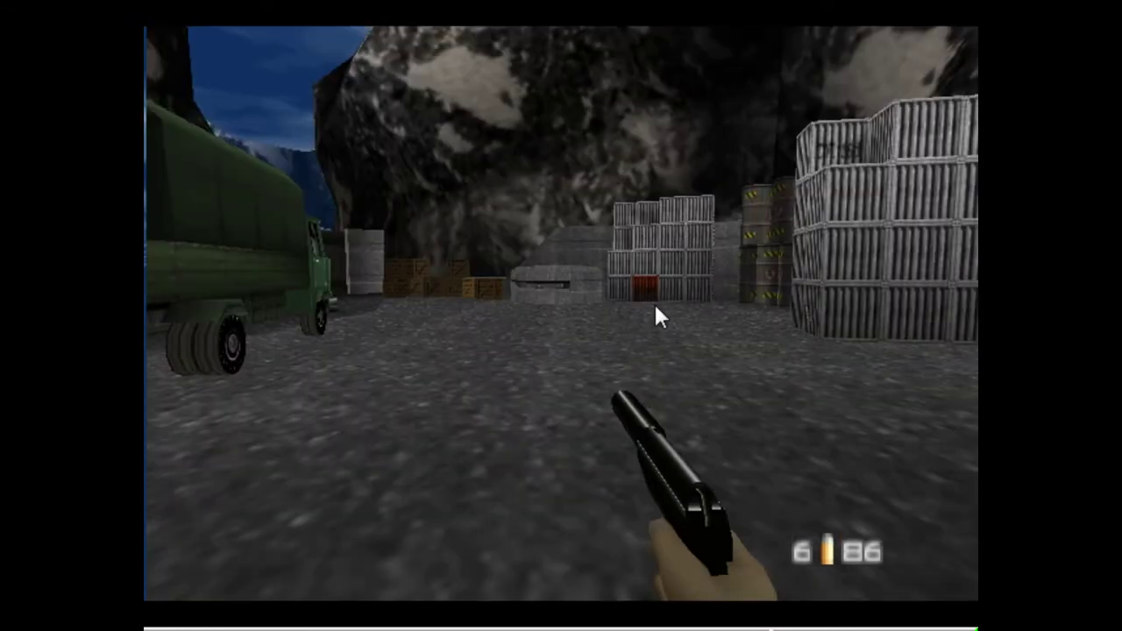
{"action": "key", "text": "Up"}
{"action": "key", "text": "Up"}
{"action": "key", "text": "Right"}
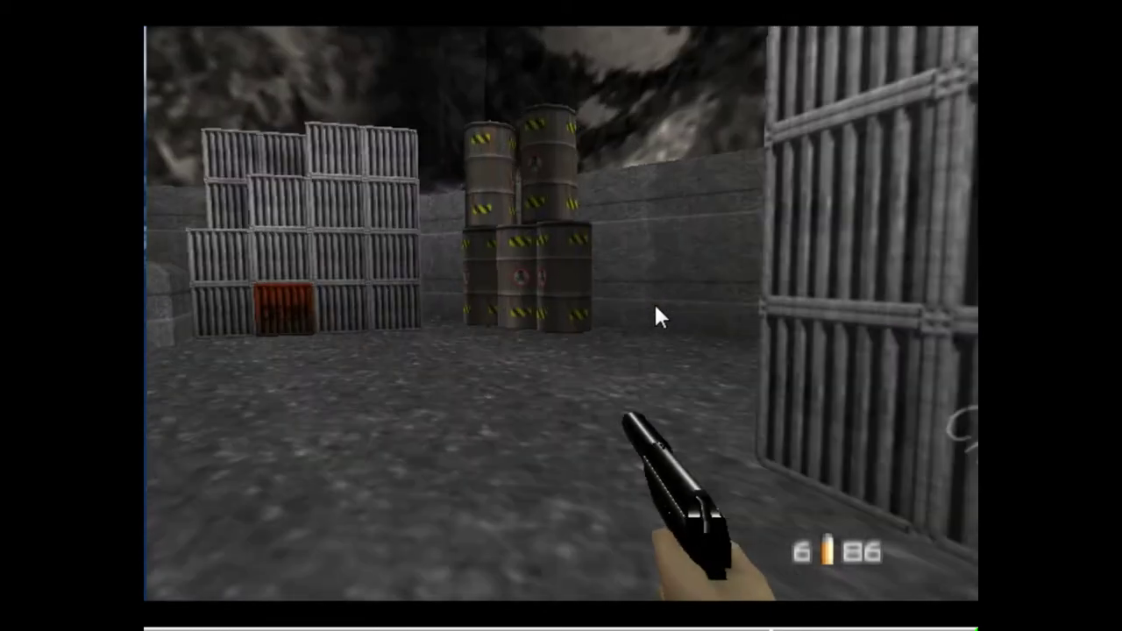
{"action": "key", "text": "Left"}
{"action": "key", "text": "Right"}
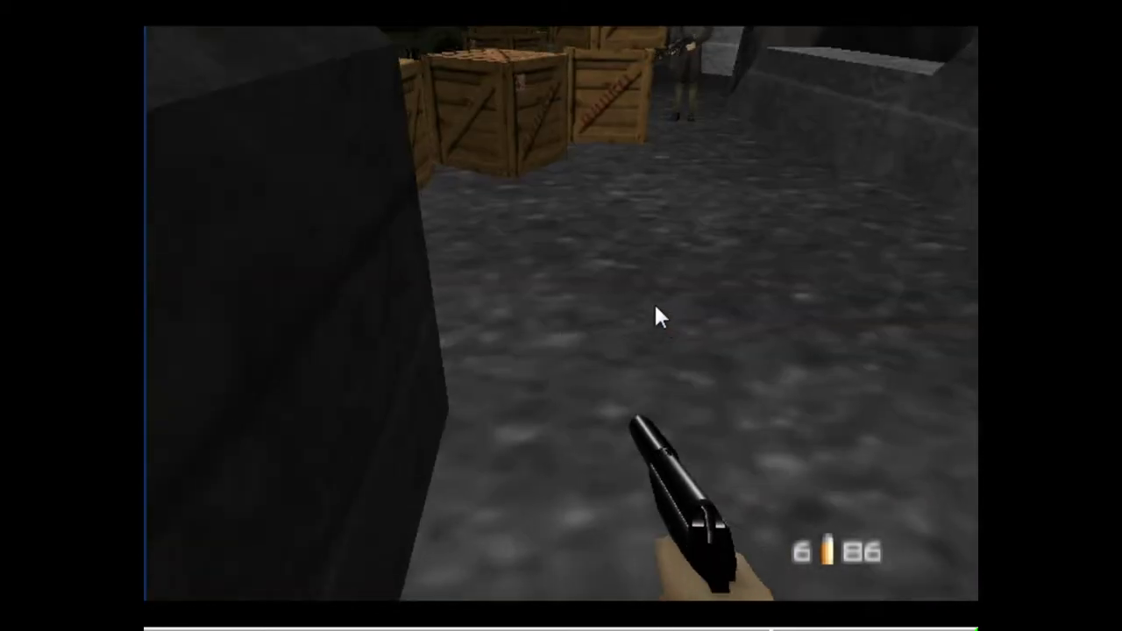
{"action": "key", "text": "Left"}
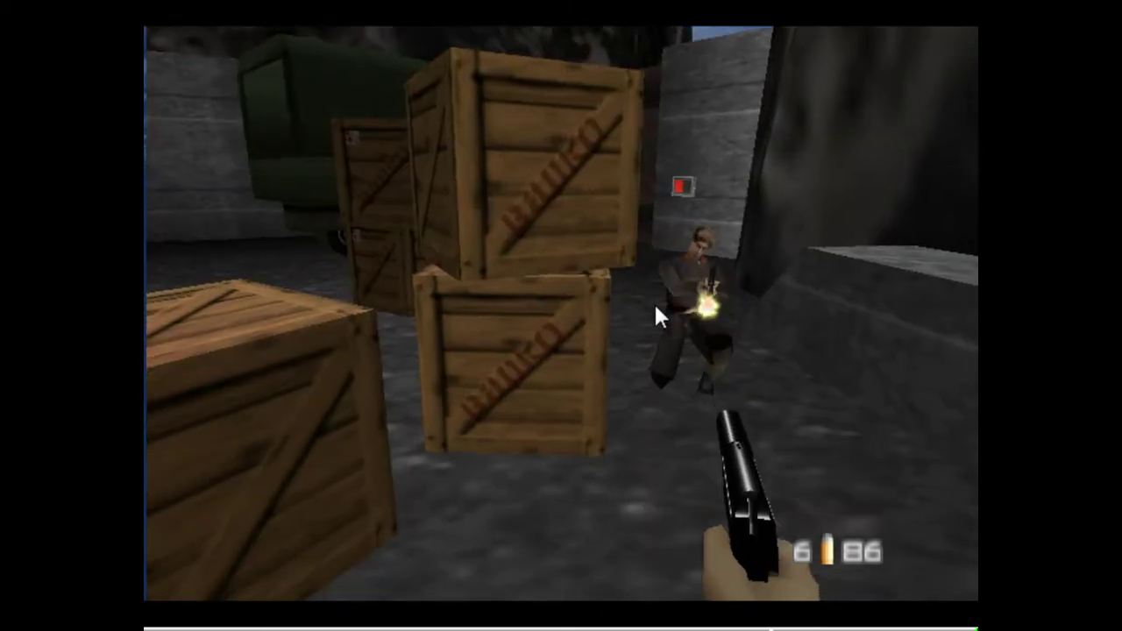
{"action": "key", "text": "Right"}
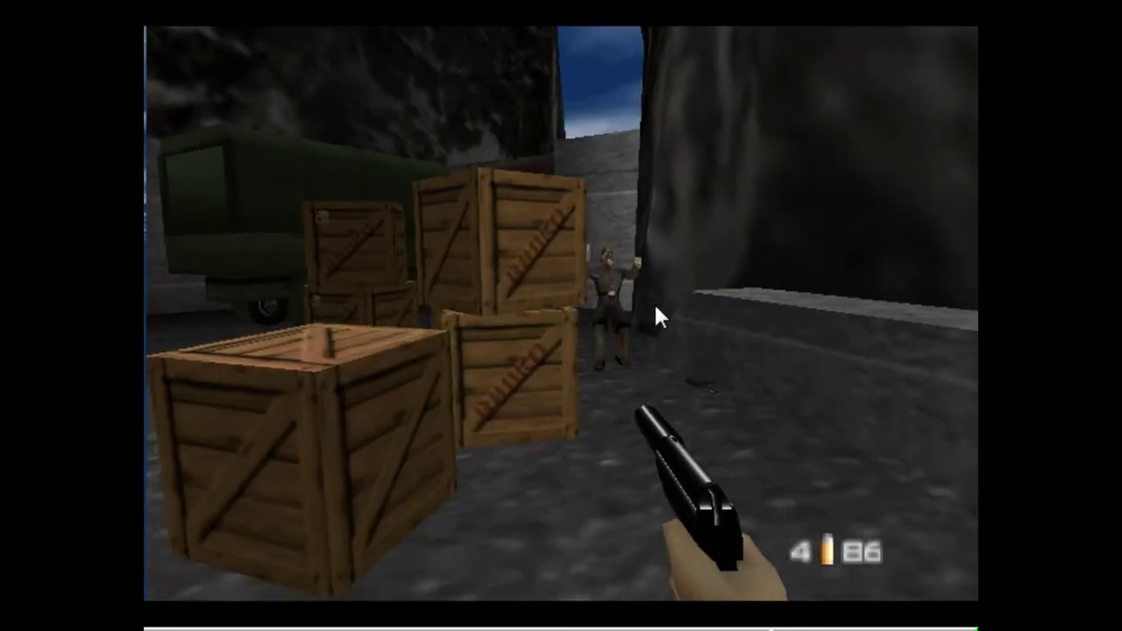
{"action": "key", "text": "Left"}
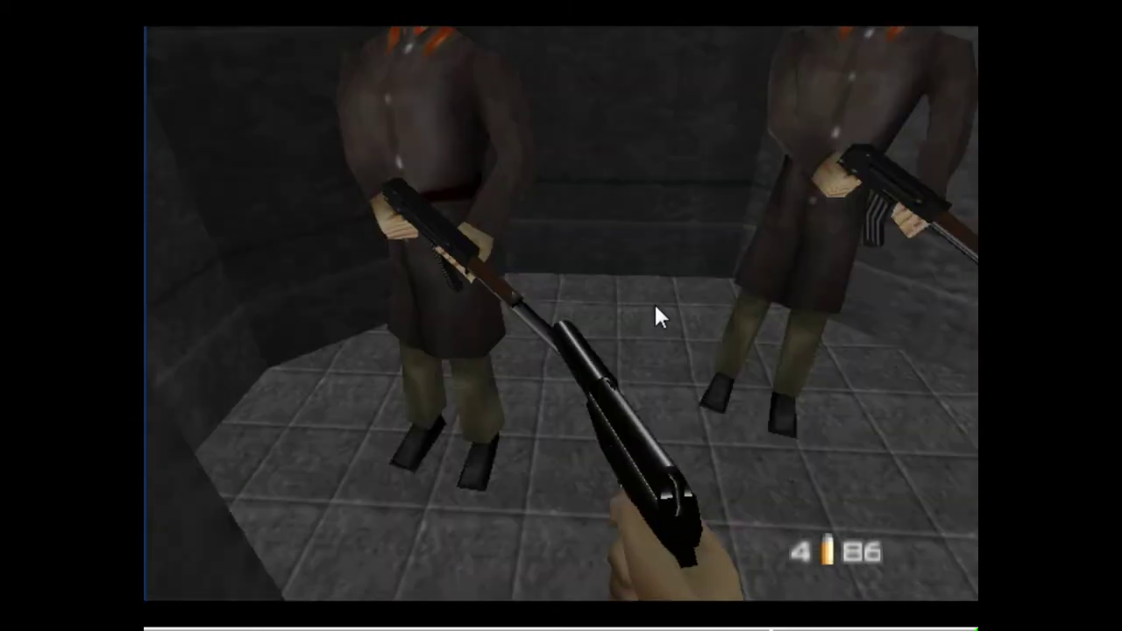
{"action": "key", "text": "Right"}
{"action": "key", "text": "z"}
{"action": "key", "text": "Left"}
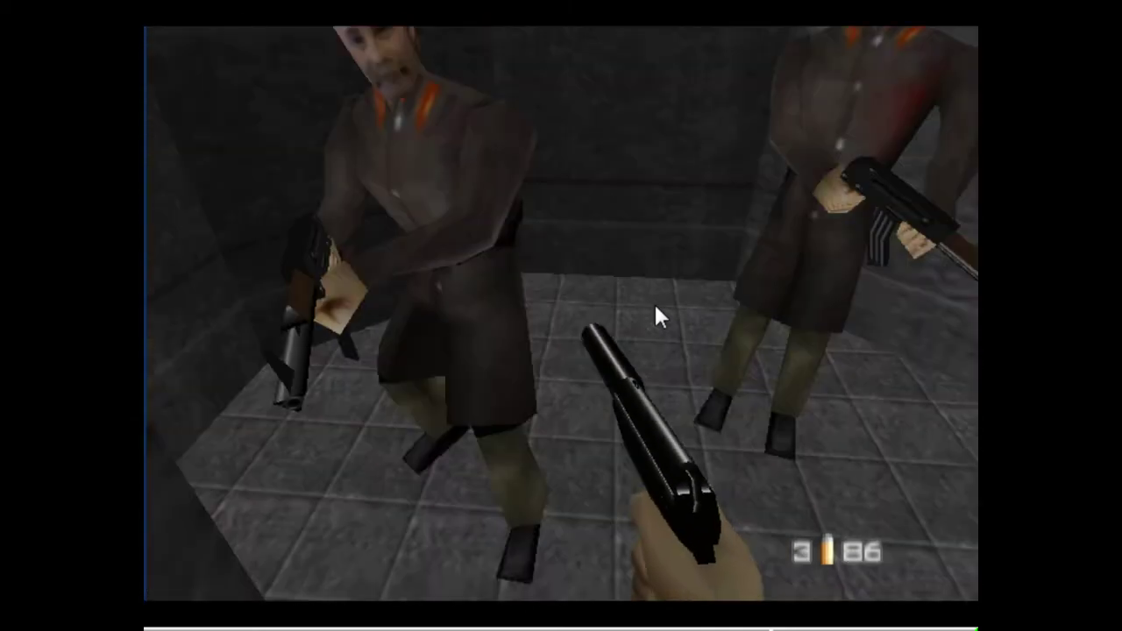
{"action": "key", "text": "Down"}
{"action": "key", "text": "Right"}
{"action": "key", "text": "Up"}
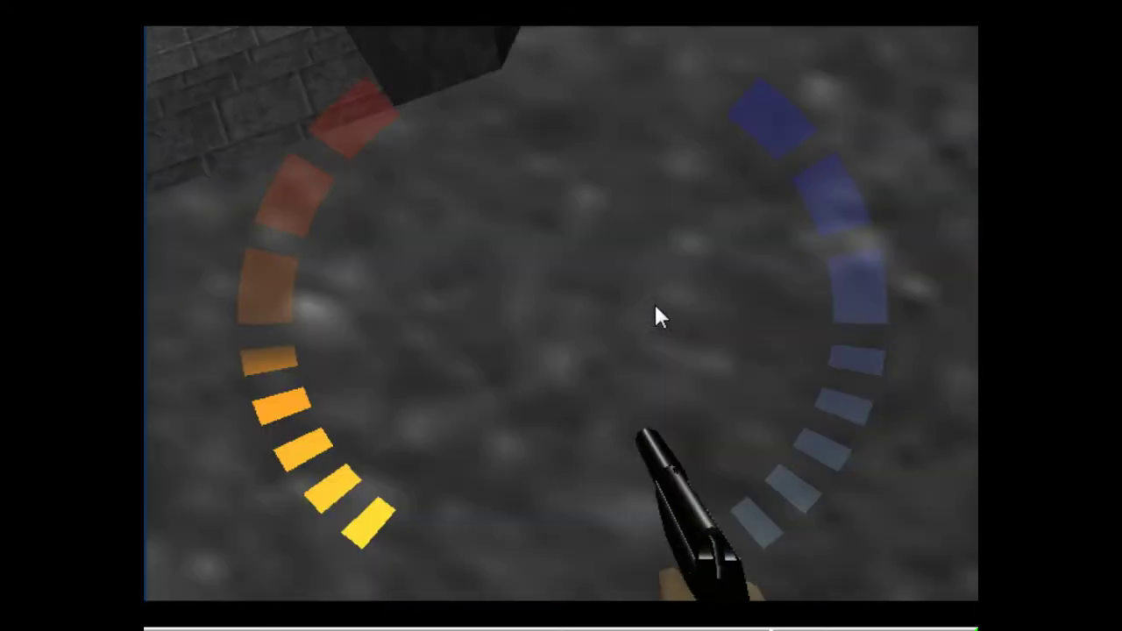
{"action": "key", "text": "Up"}
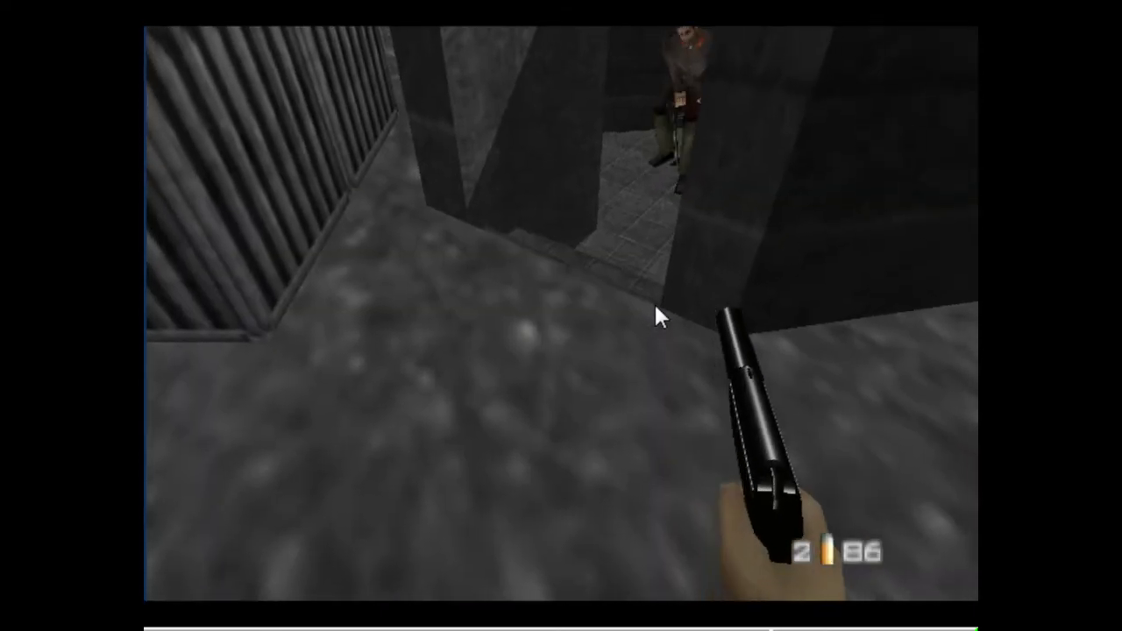
{"action": "key", "text": "z"}
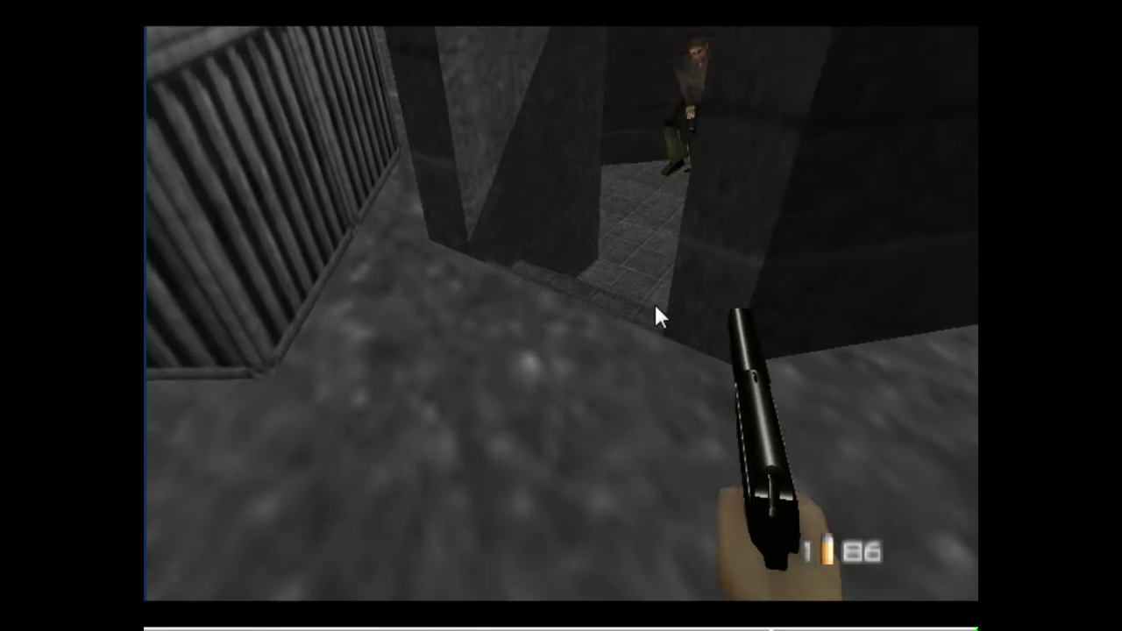
{"action": "key", "text": "z"}
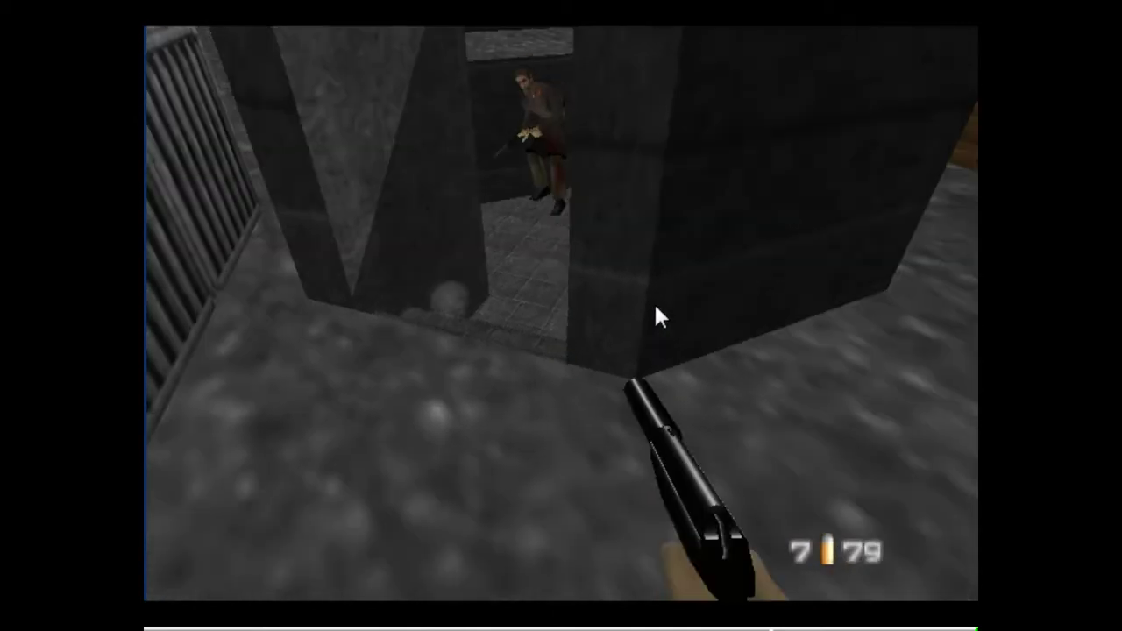
{"action": "key", "text": "Left"}
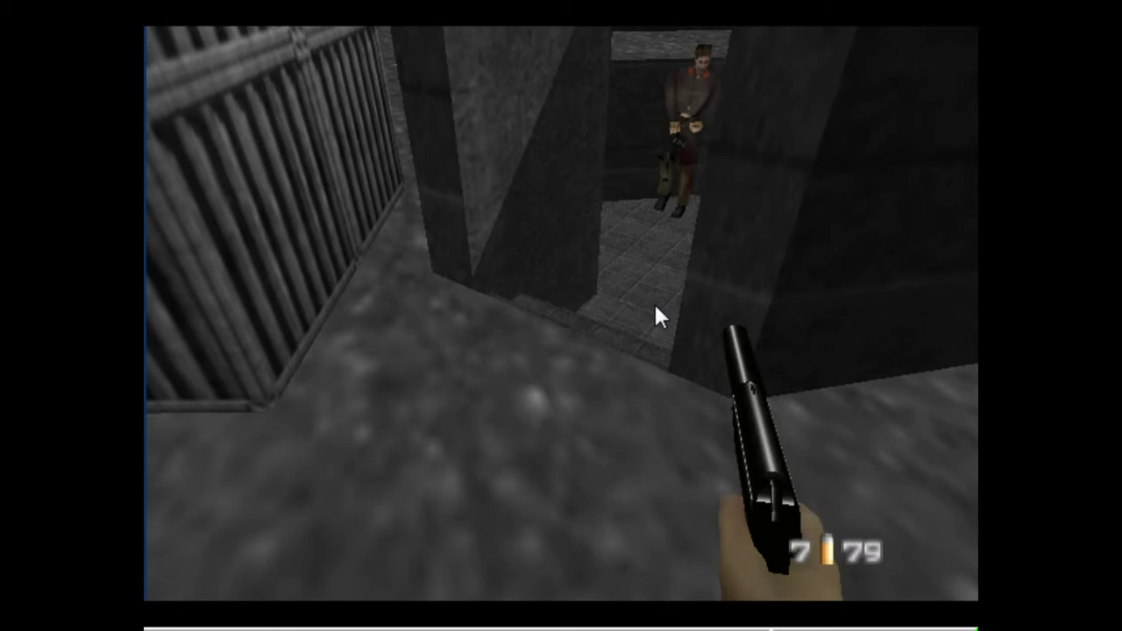
{"action": "key", "text": "z"}
{"action": "key", "text": "Up"}
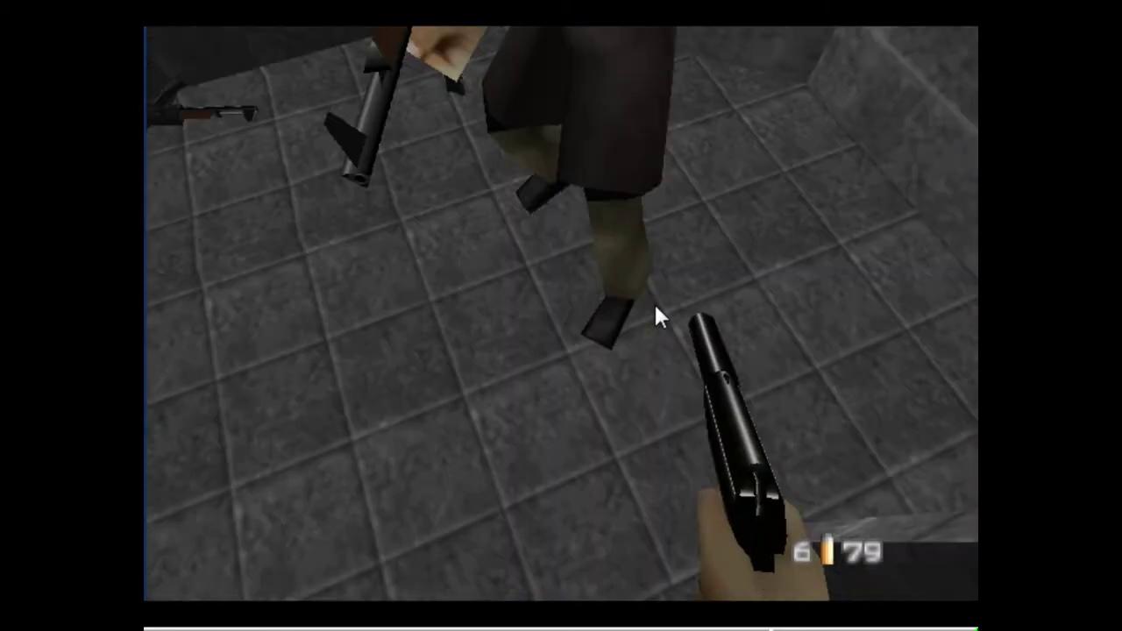
{"action": "key", "text": "z"}
{"action": "key", "text": "Up"}
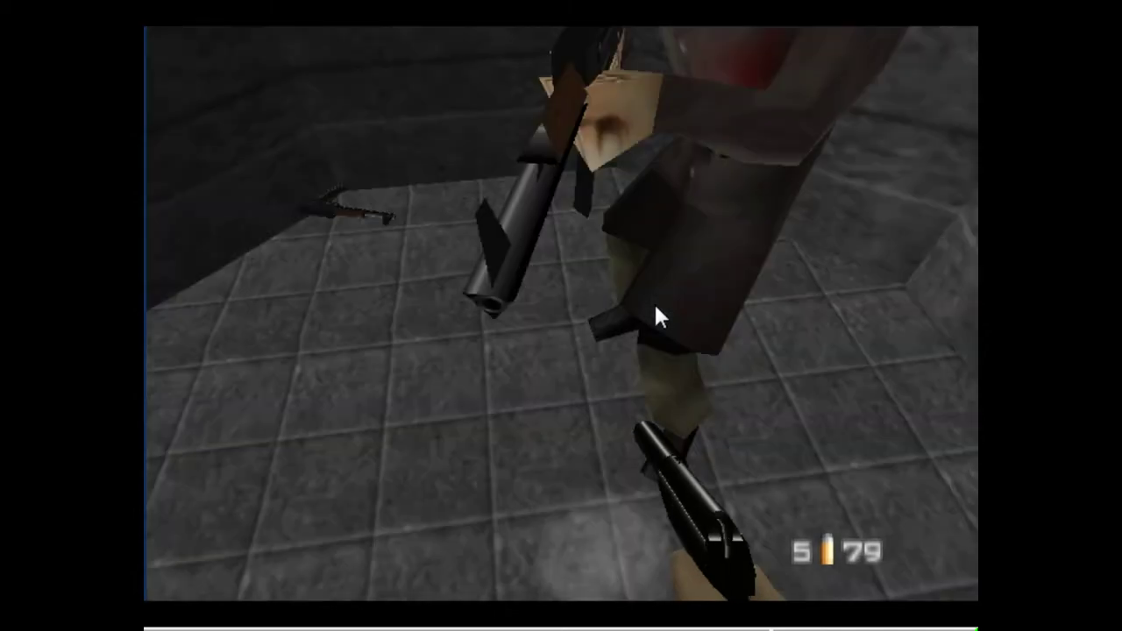
{"action": "key", "text": "Up"}
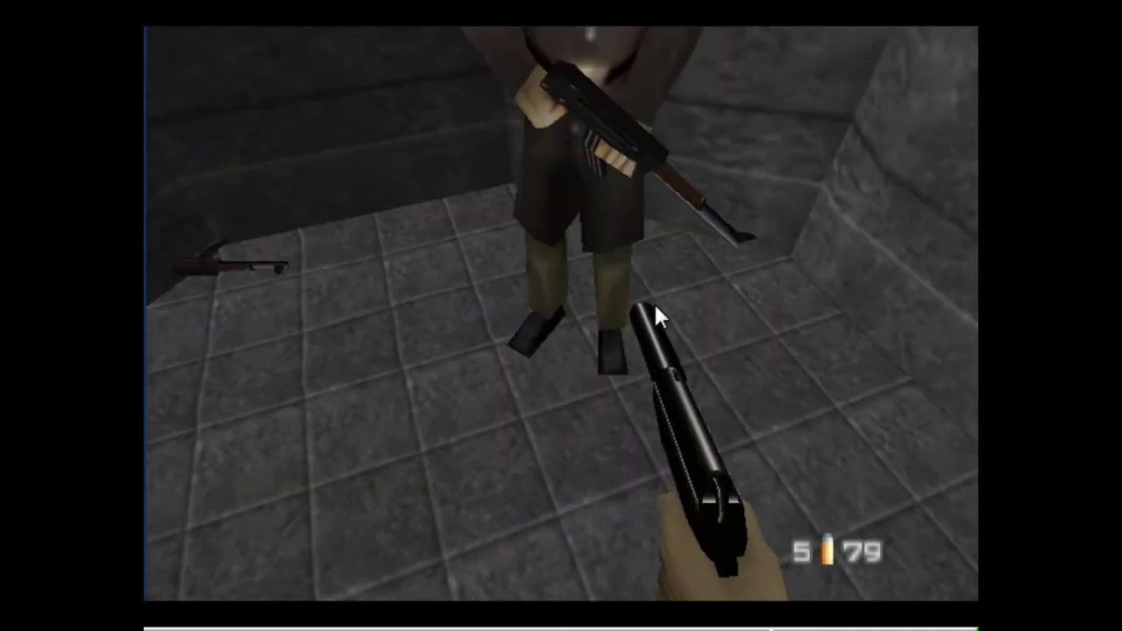
{"action": "key", "text": "Right"}
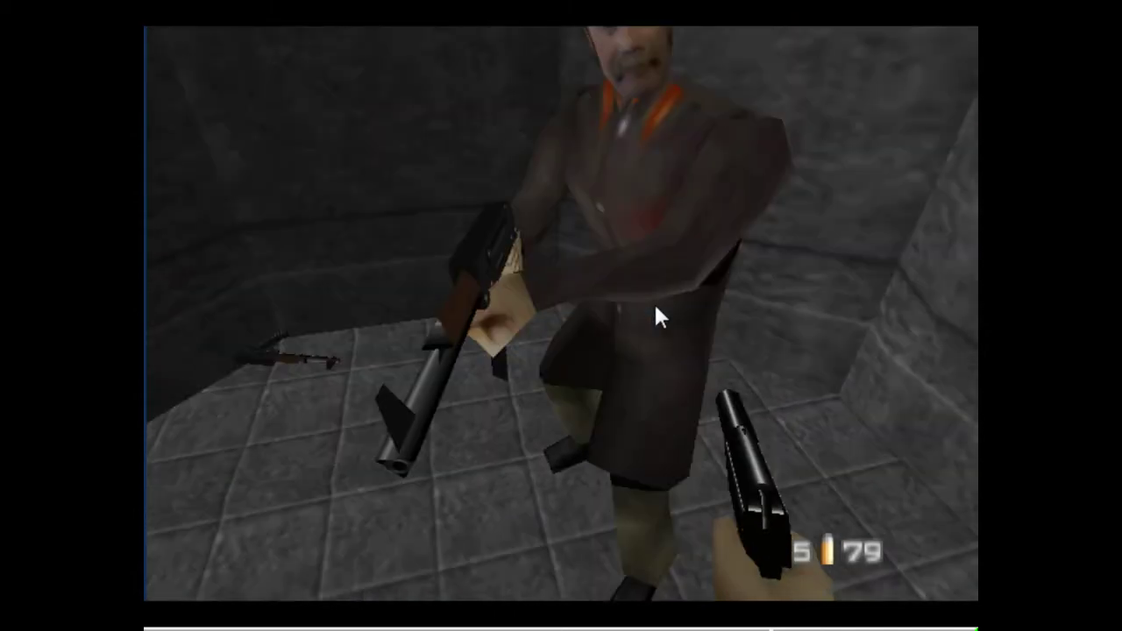
{"action": "key", "text": "z"}
{"action": "key", "text": "Left"}
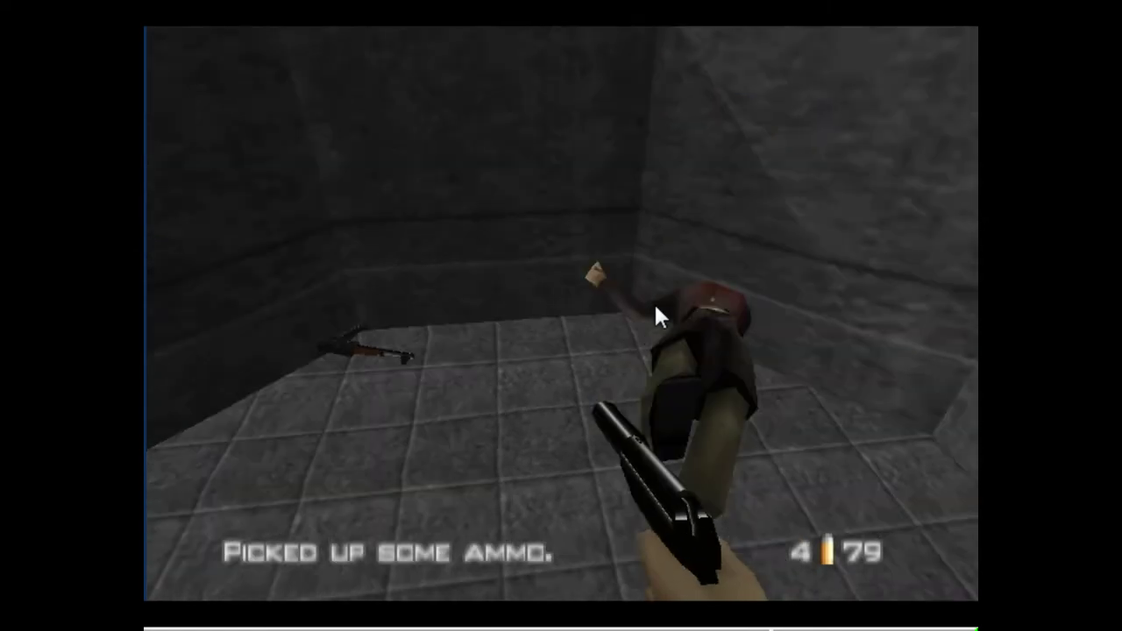
{"action": "key", "text": "Right"}
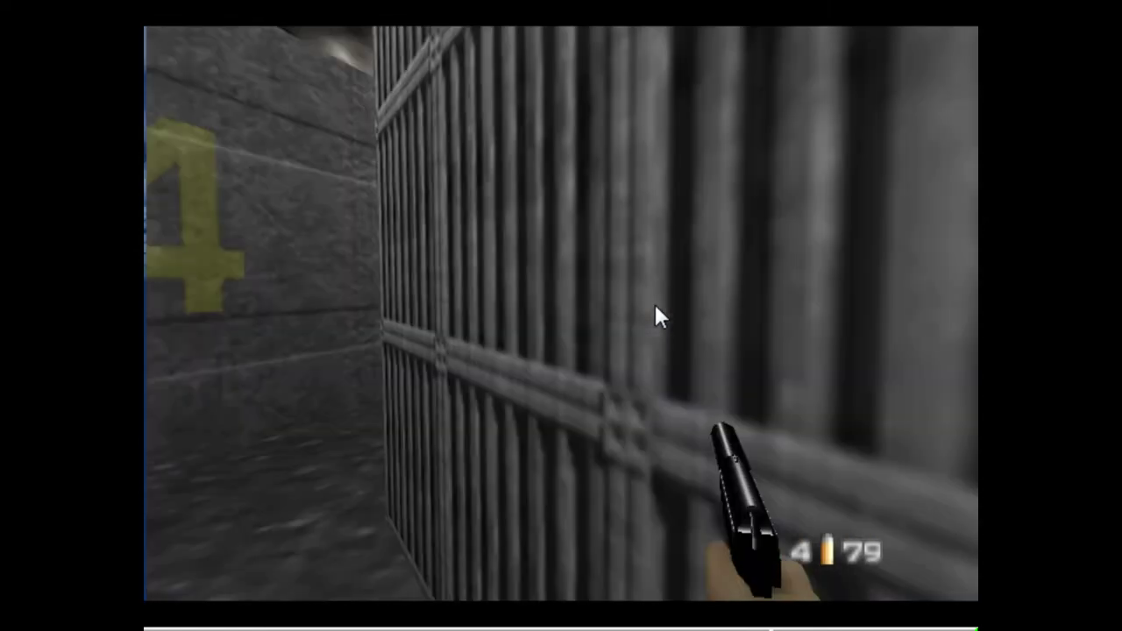
{"action": "key", "text": "Up"}
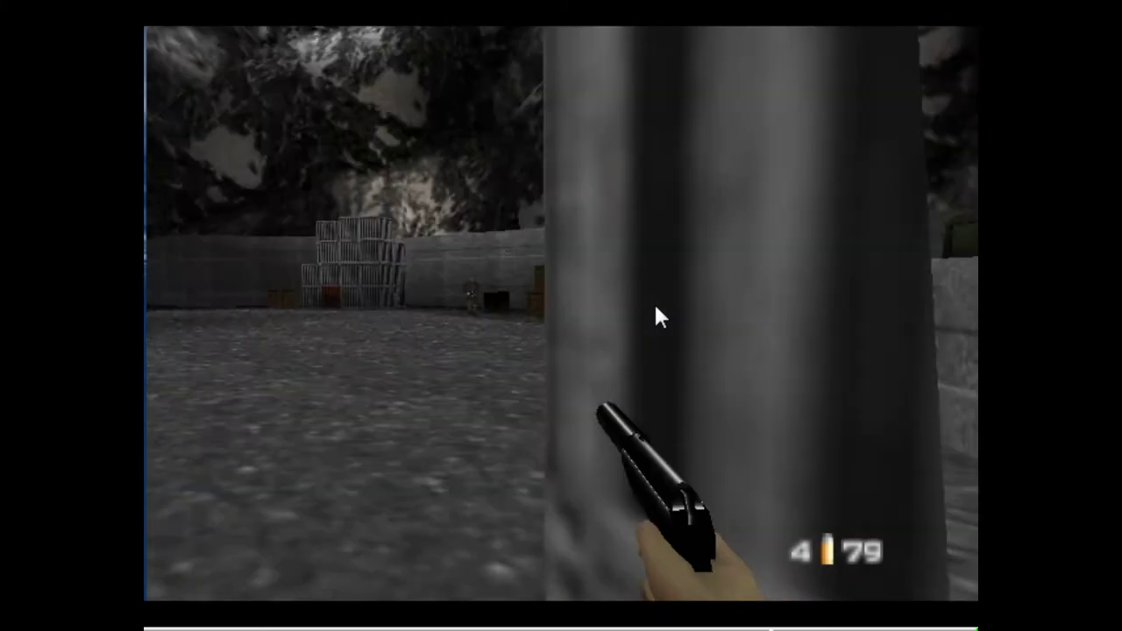
{"action": "key", "text": "Left"}
{"action": "key", "text": "Right"}
{"action": "key", "text": "Up"}
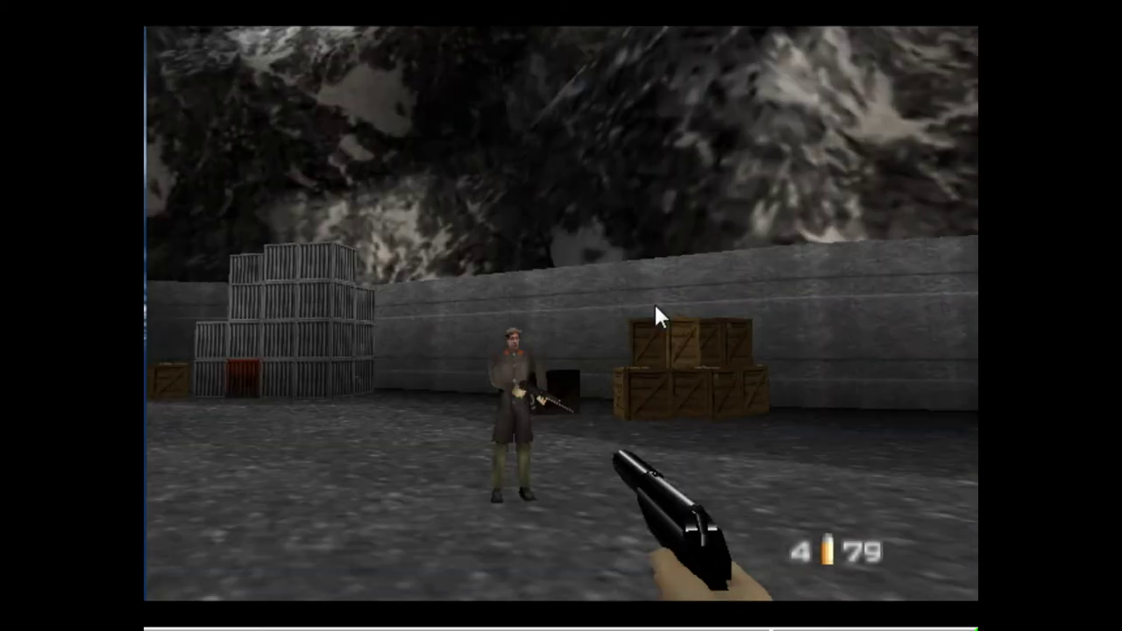
{"action": "key", "text": "Up"}
{"action": "key", "text": "Up"}
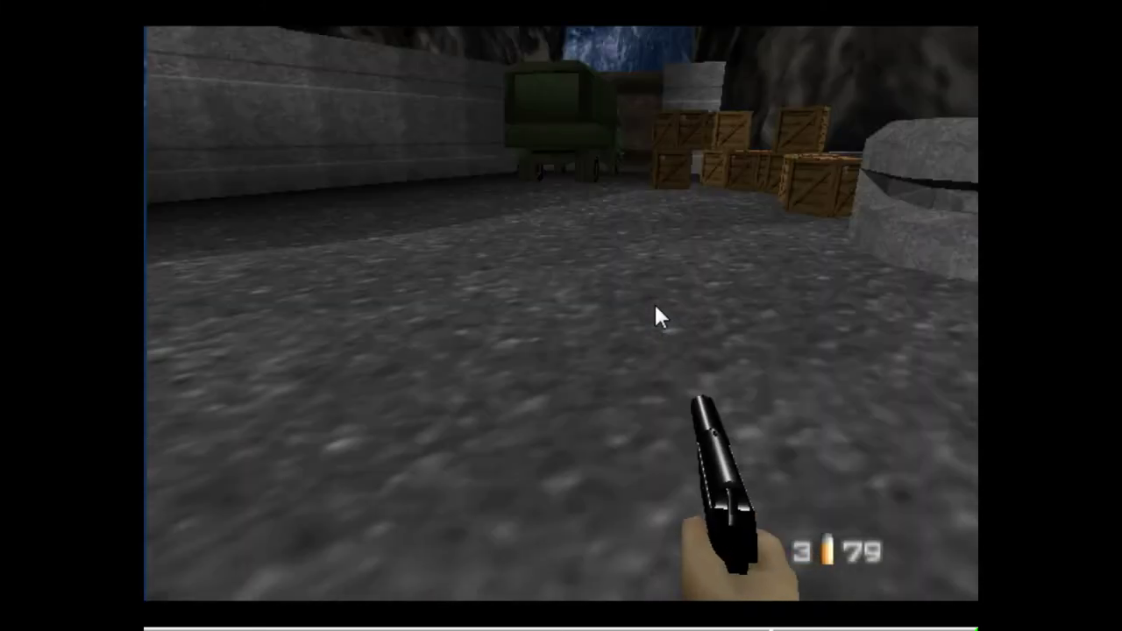
{"action": "key", "text": "Right"}
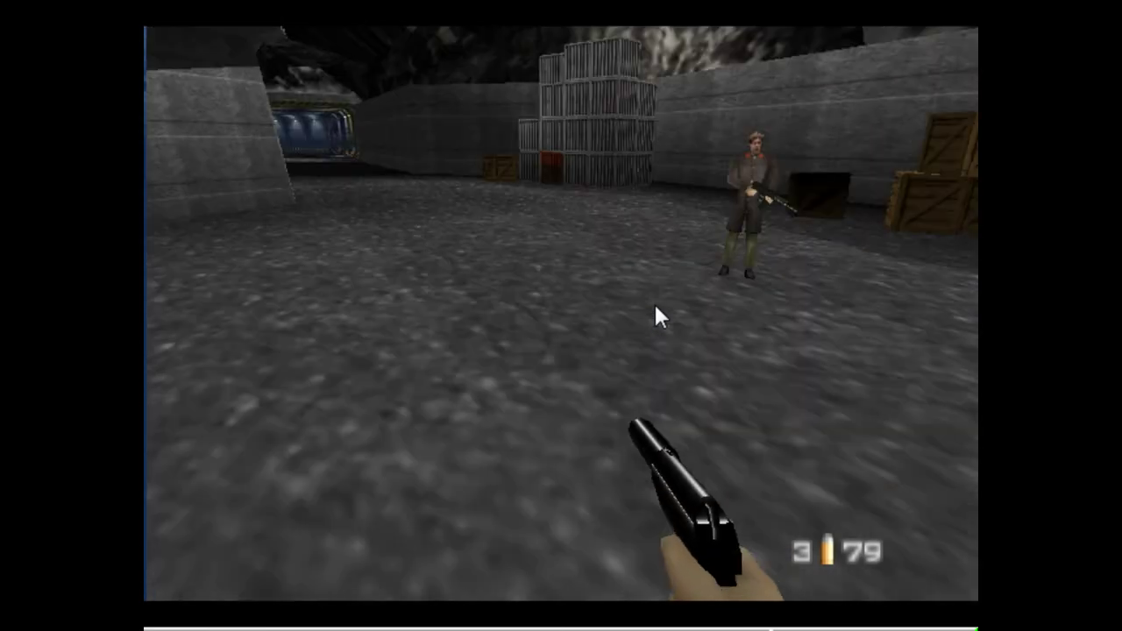
{"action": "key", "text": "Left"}
{"action": "key", "text": "Right"}
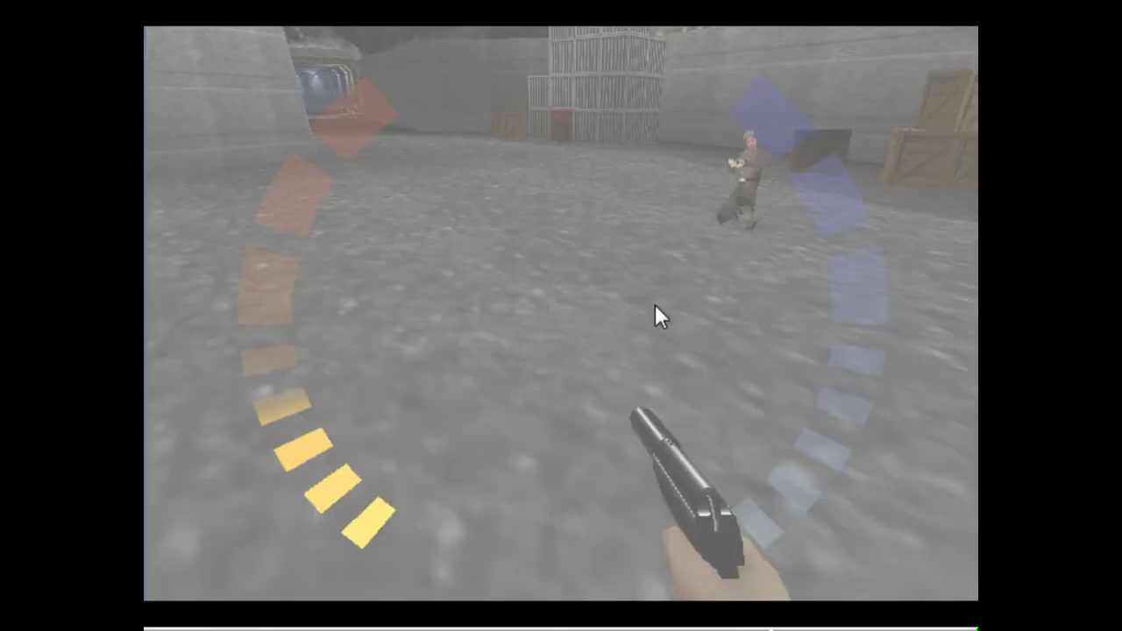
{"action": "key", "text": "z"}
{"action": "key", "text": "Left"}
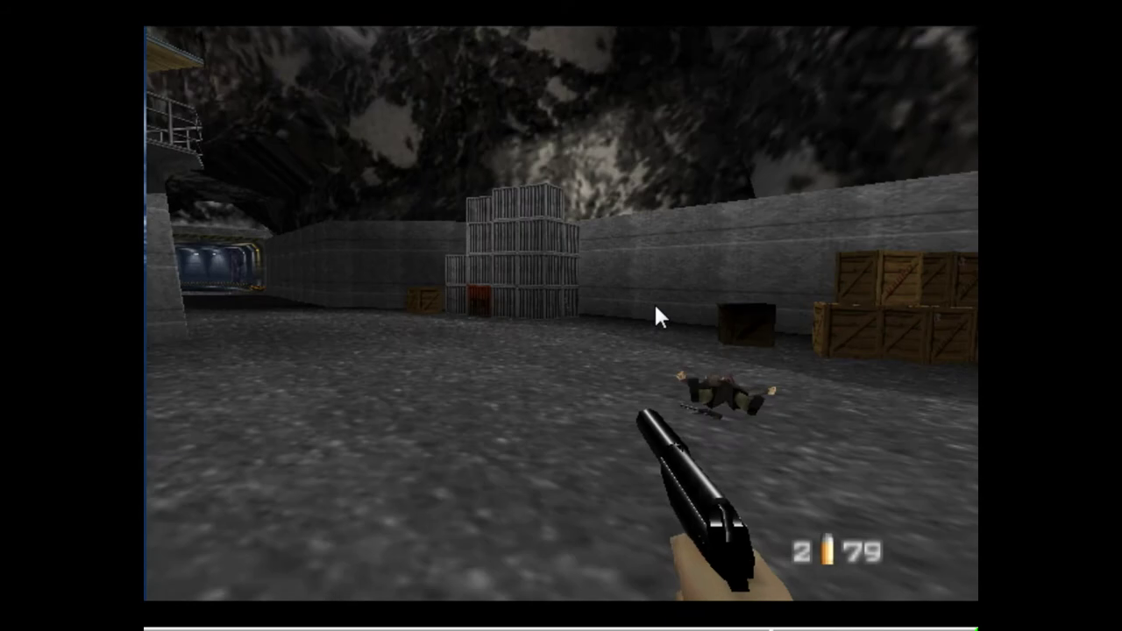
{"action": "key", "text": "Up"}
{"action": "key", "text": "Right"}
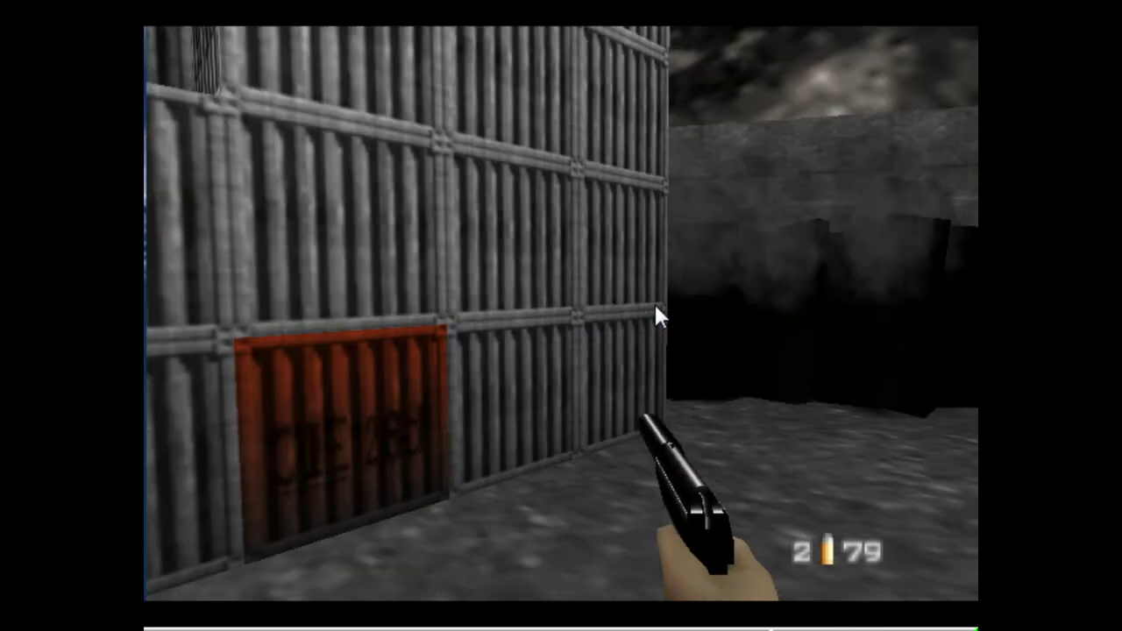
{"action": "key", "text": "Right"}
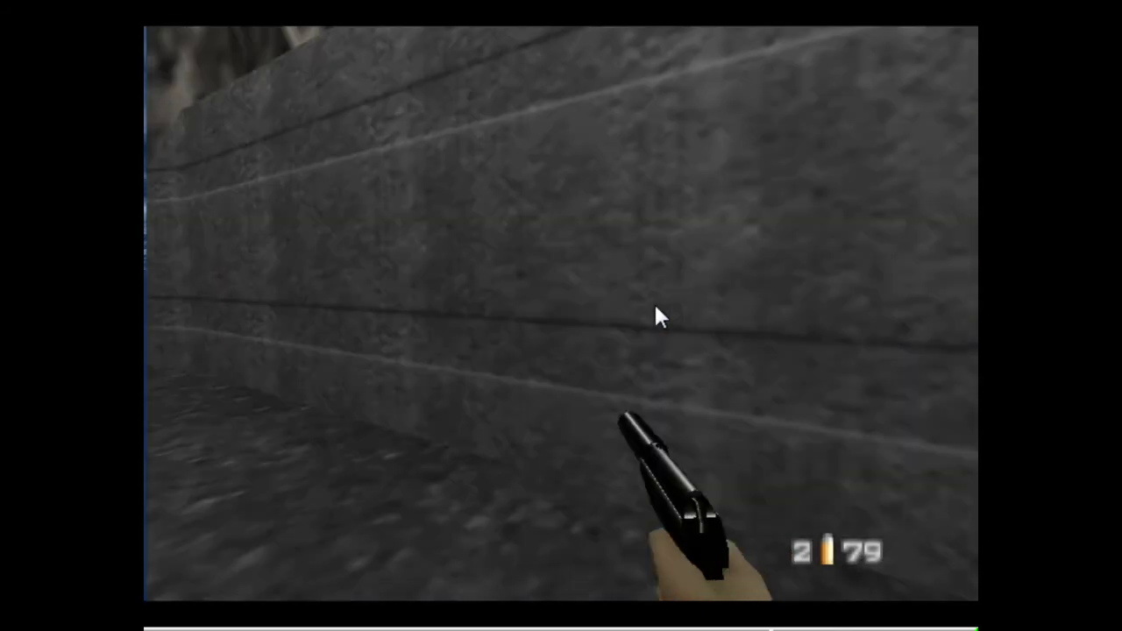
{"action": "key", "text": "Left"}
{"action": "key", "text": "Right"}
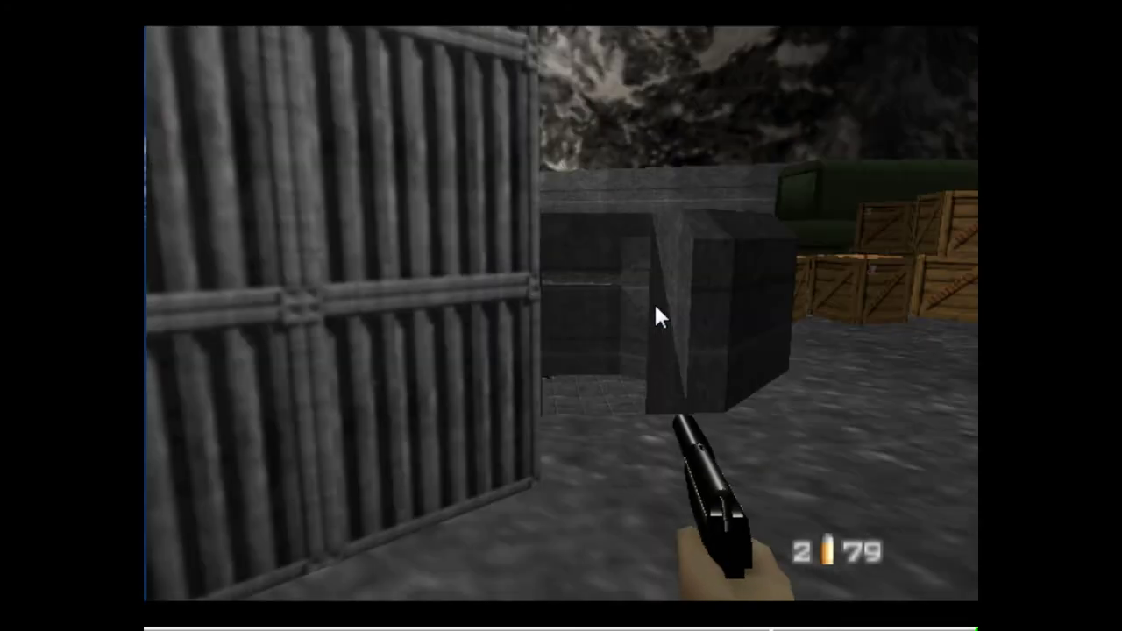
{"action": "key", "text": "Up"}
{"action": "key", "text": "Left"}
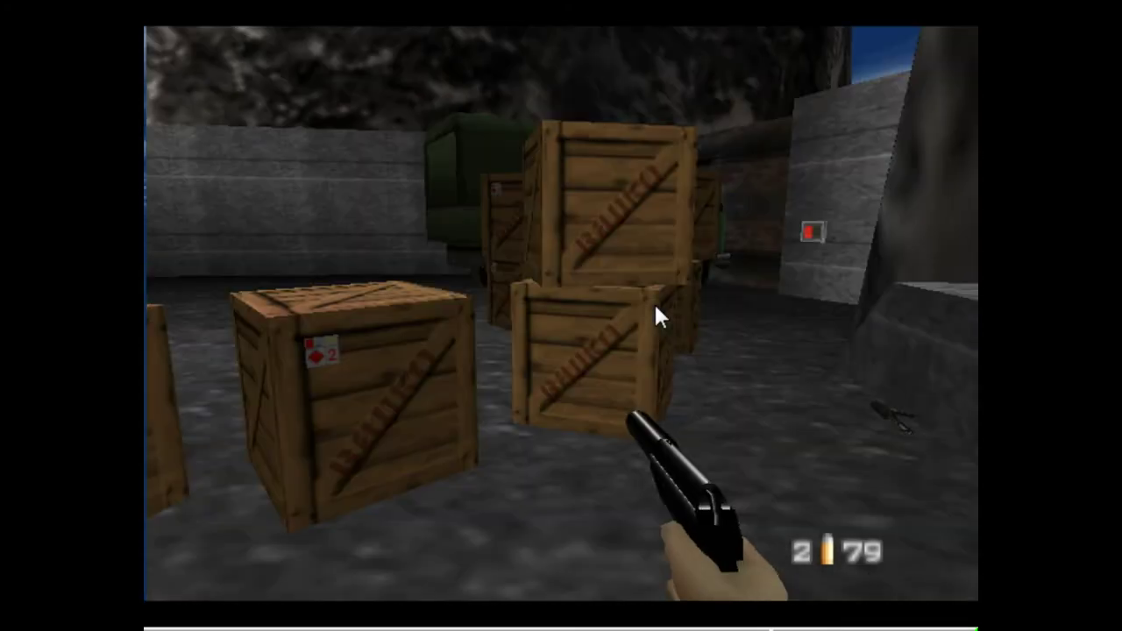
{"action": "key", "text": "Up"}
{"action": "key", "text": "Left"}
{"action": "key", "text": "Right"}
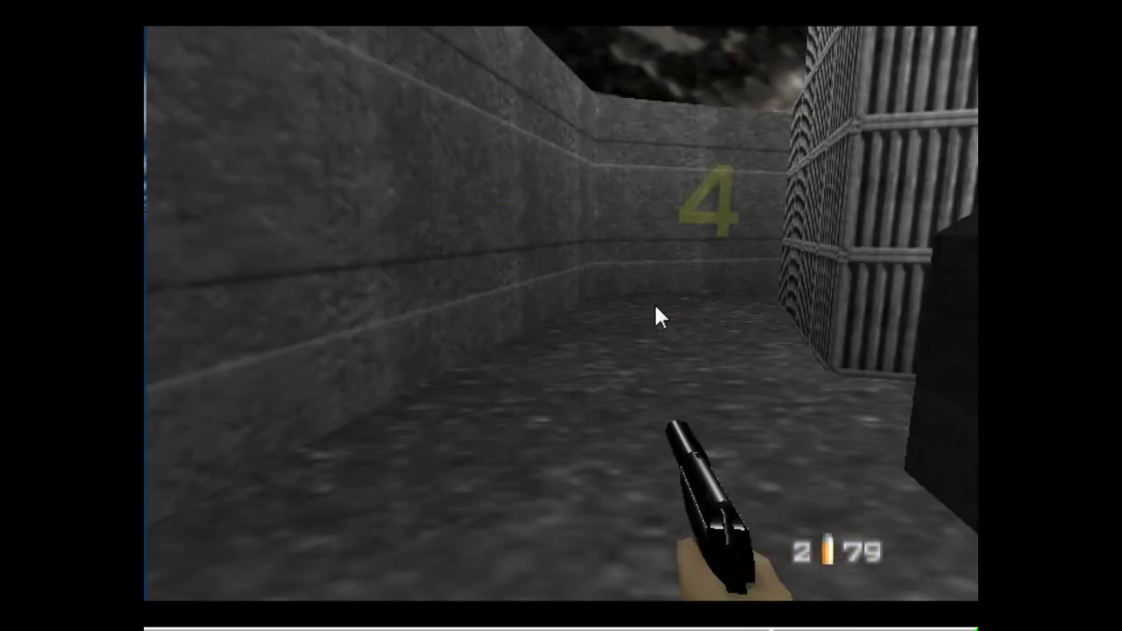
{"action": "key", "text": "Left"}
{"action": "key", "text": "Left"}
{"action": "key", "text": "Up"}
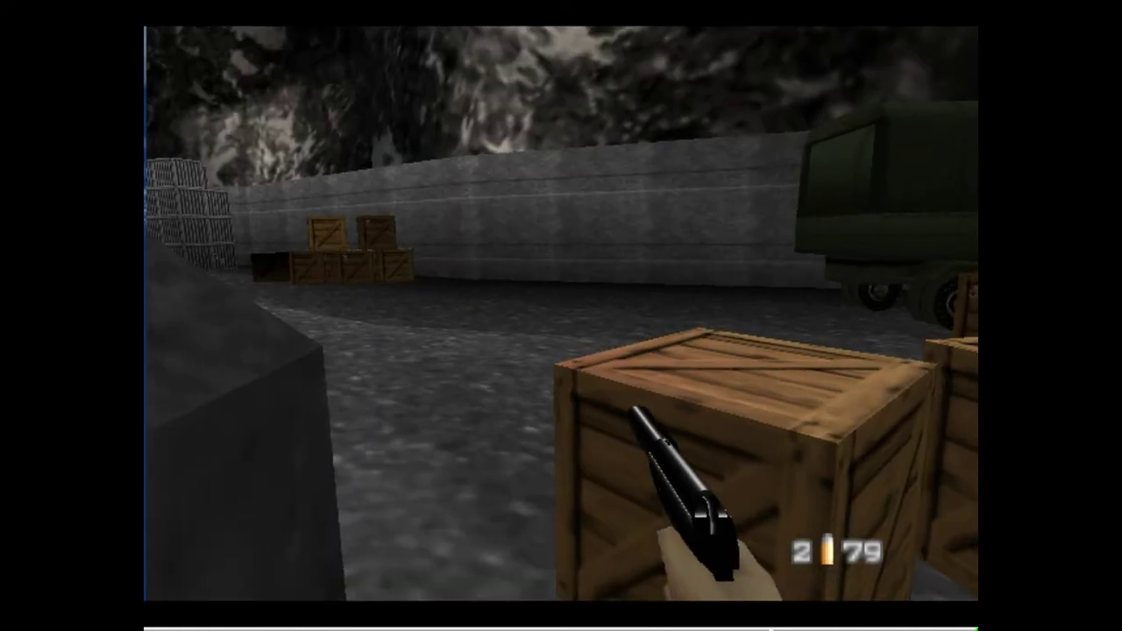